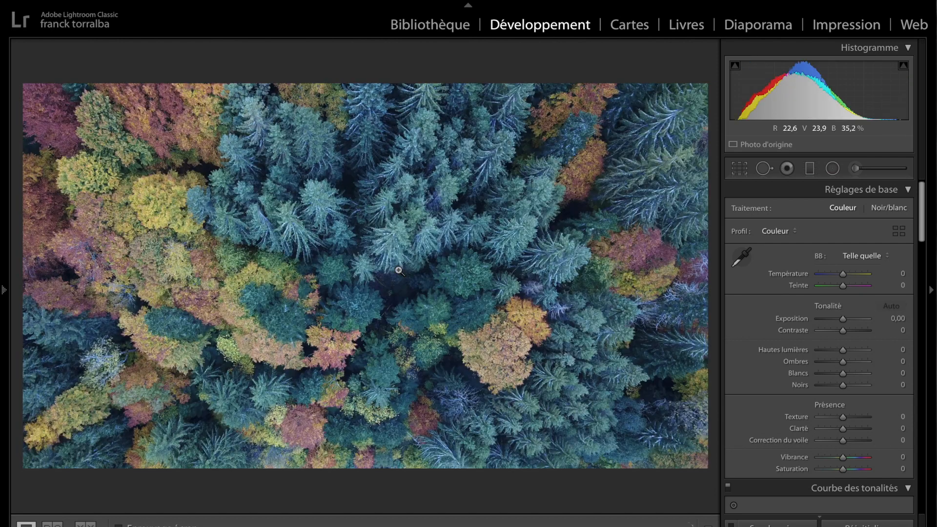
Switch to the angled aerial forest photo and apply the Mat color preset from the PRESET PHOTOPRENEUR ART group.
key(Right)
key(Right)
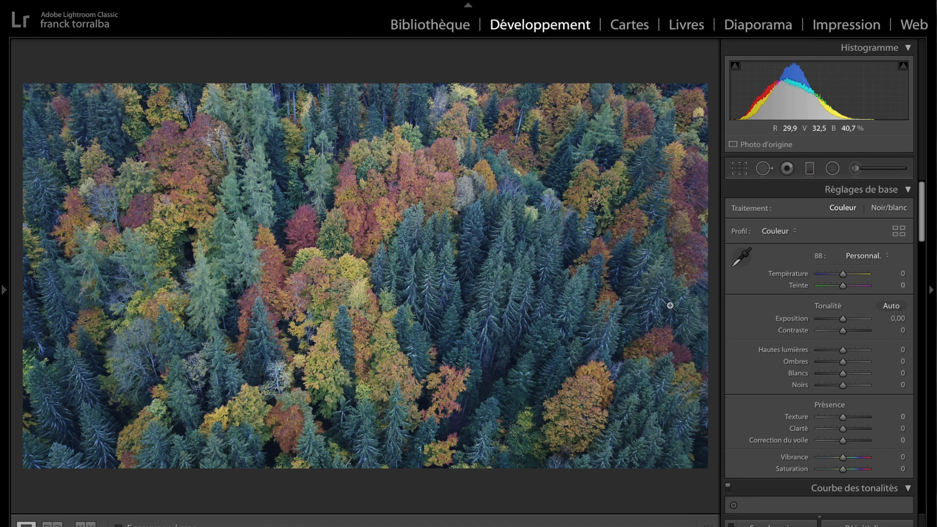
click(7, 303)
scroll(76, 388, down, 1)
scroll(76, 389, down, 5)
mouse_move(5, 293)
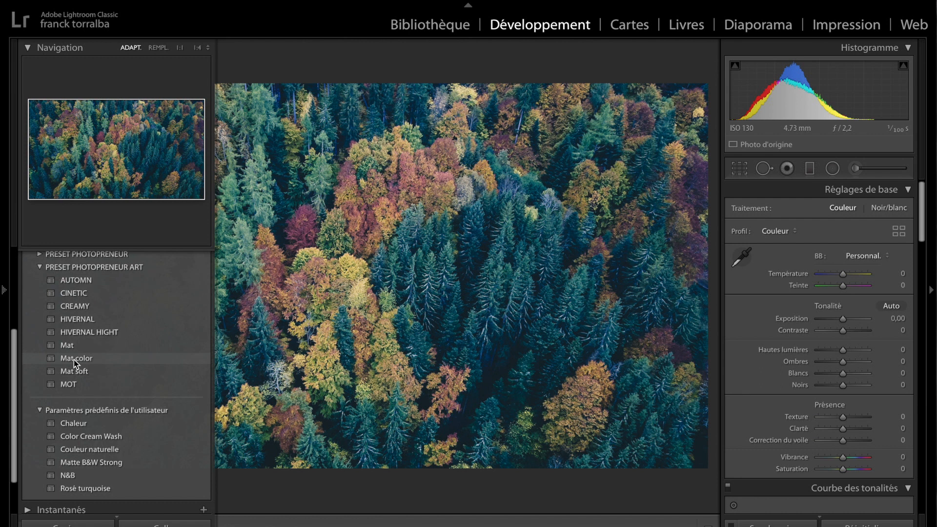
click(74, 359)
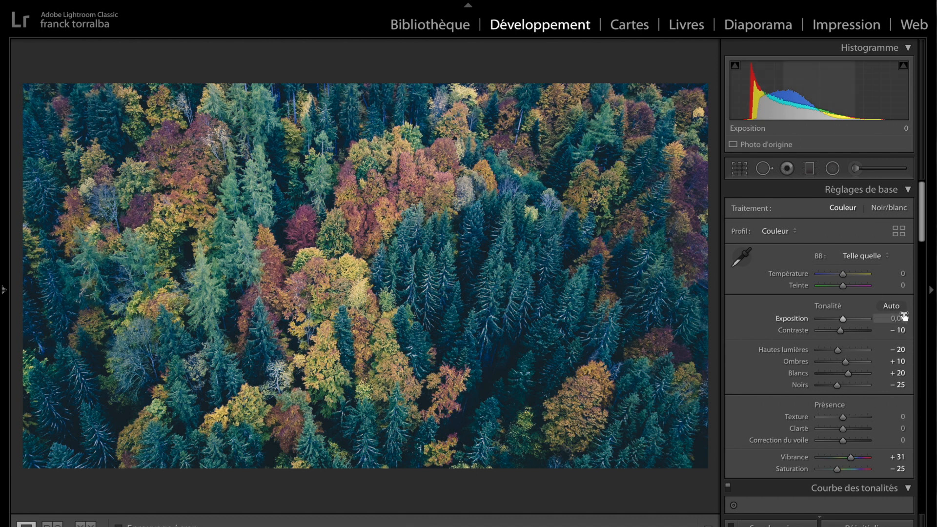
Darken the shadows of the angled forest photo by setting Ombres to −100.
scroll(901, 377, down, 3)
scroll(902, 380, down, 1)
scroll(903, 386, up, 3)
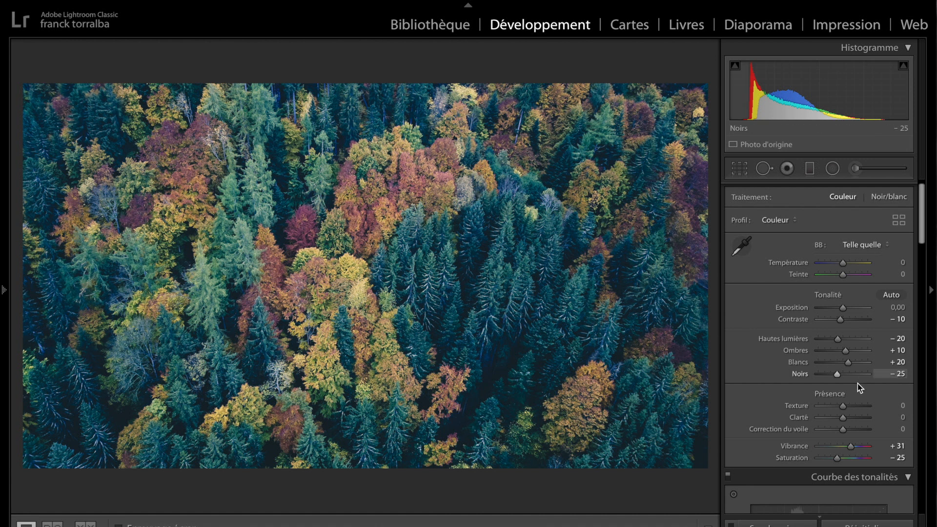
drag(847, 350, 813, 353)
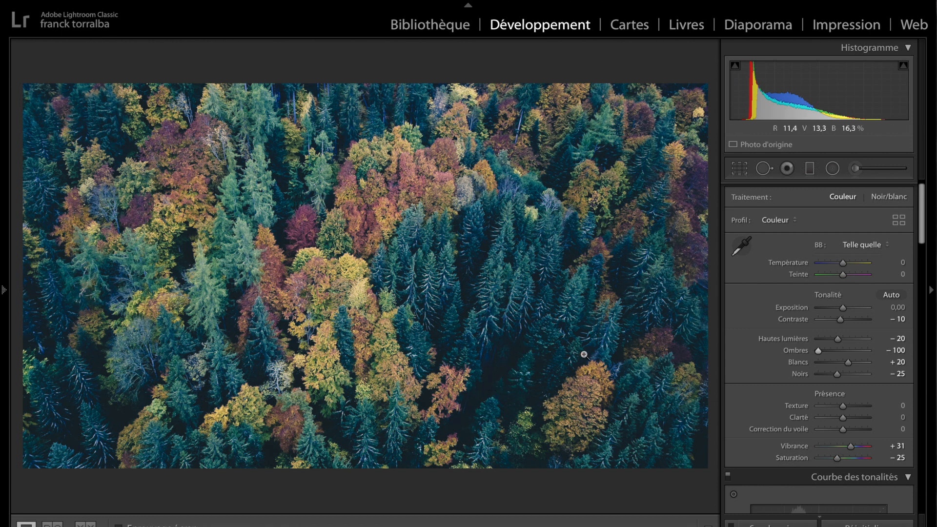
drag(819, 351, 791, 362)
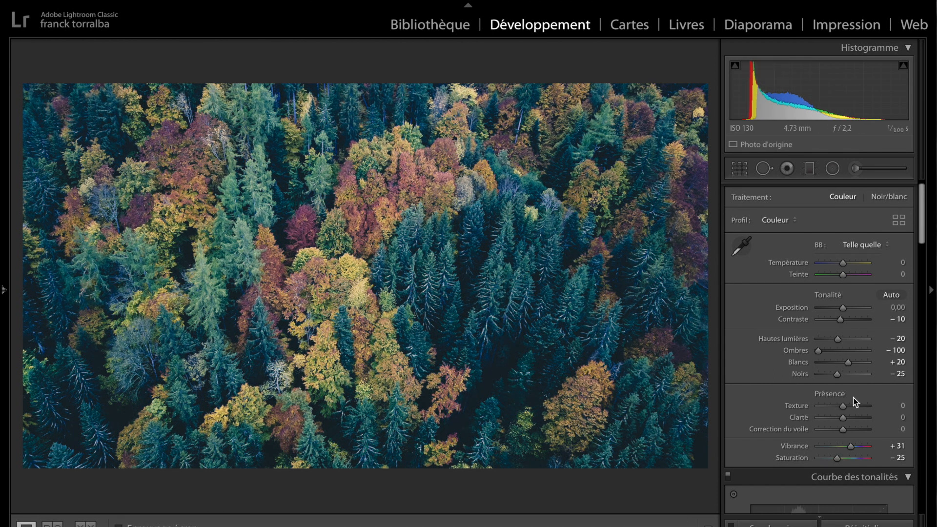
Test the maximum Clarté on the angled forest photo, then settle it at +38.
click(853, 418)
mouse_move(853, 419)
mouse_down()
mouse_move(752, 425)
mouse_move(869, 416)
mouse_up()
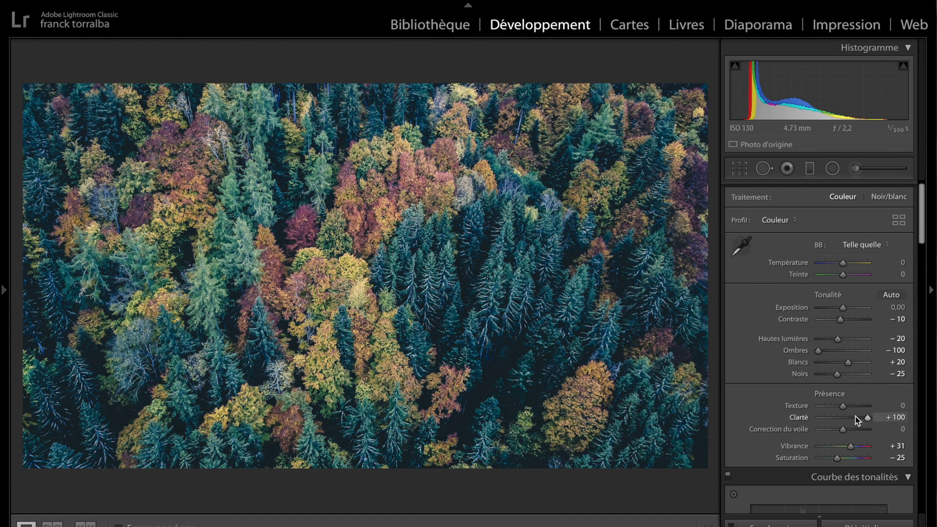
click(856, 417)
drag(853, 418, 807, 403)
Judge the Texture effect on the enlarged trees, set it to +20, and return to the full photo.
click(417, 329)
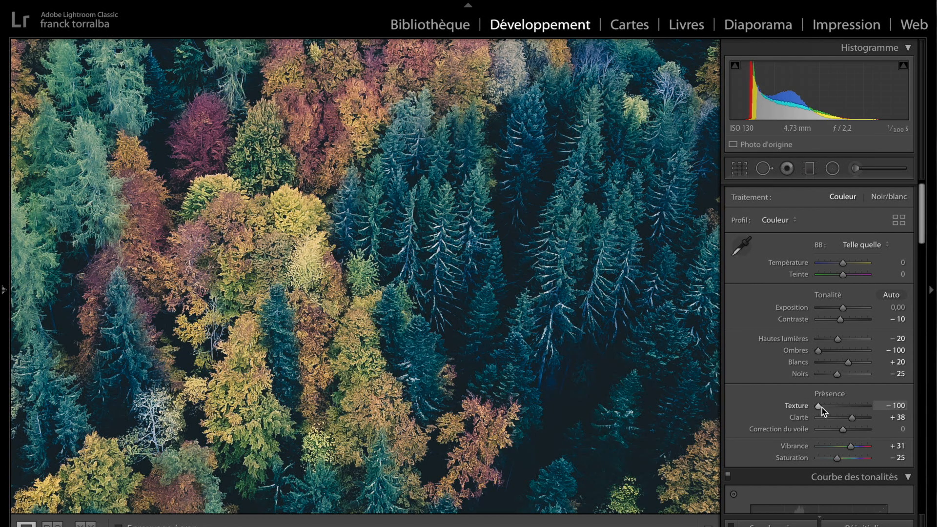
drag(821, 408, 848, 410)
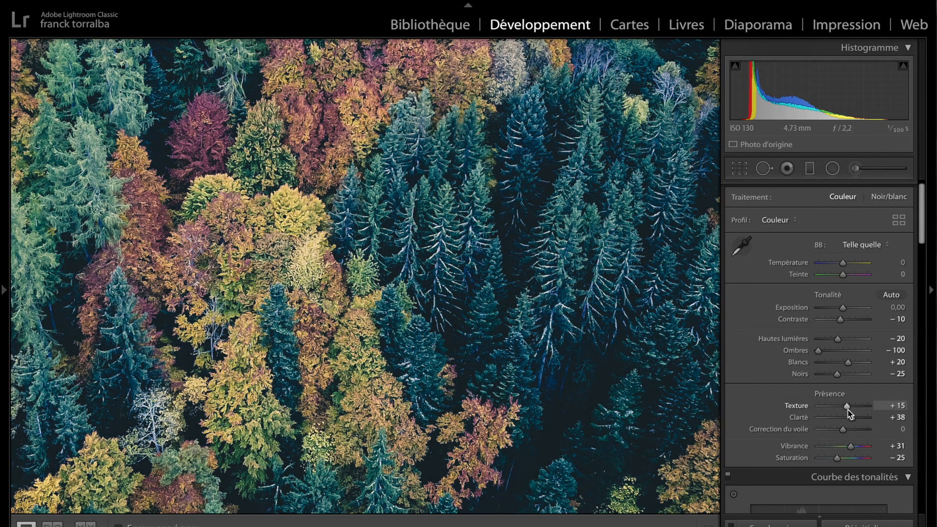
drag(848, 409, 848, 411)
click(508, 391)
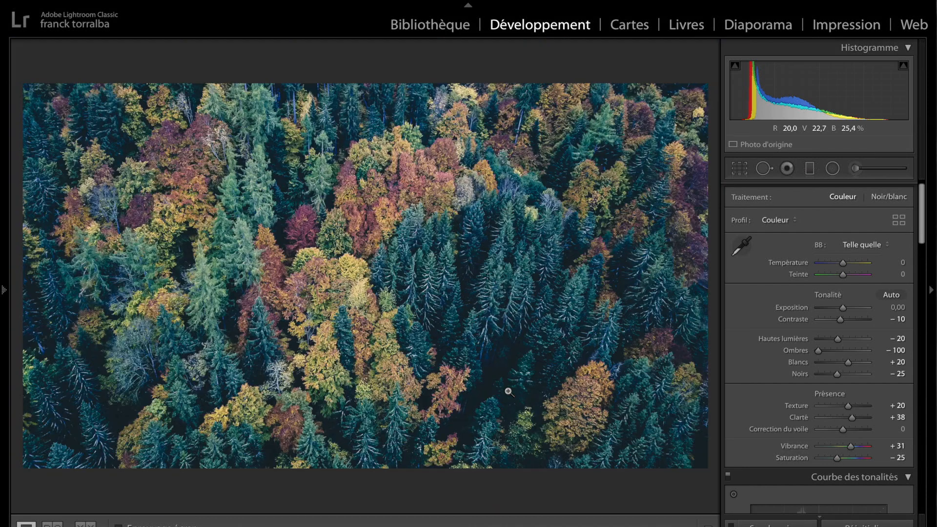
Reset Saturation to 0, warm the photo with Température +8 and Teinte +5, and lower Contraste to −30.
double_click(839, 459)
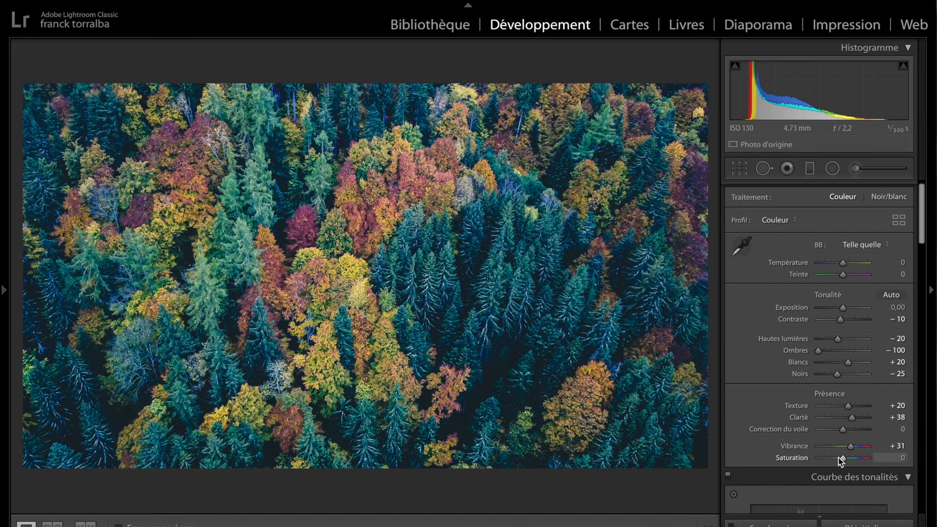
drag(845, 265, 847, 265)
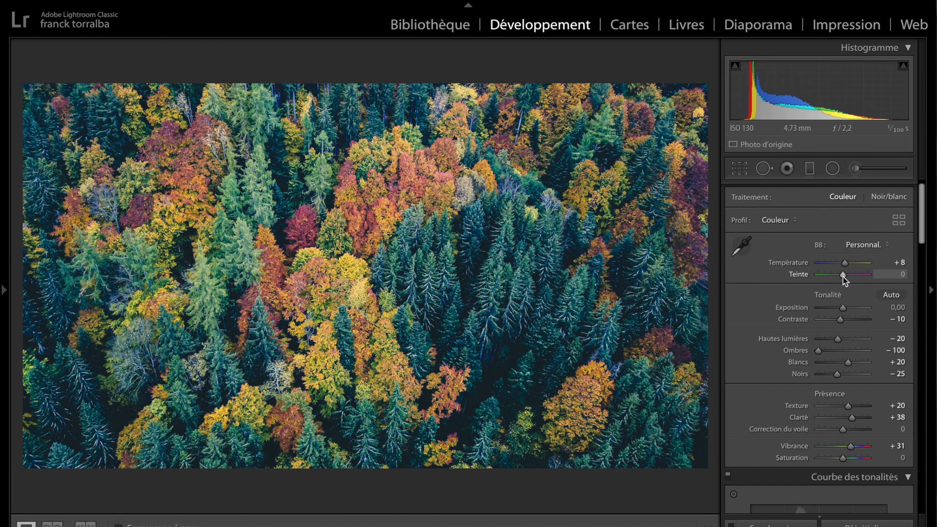
click(845, 277)
drag(839, 323, 834, 322)
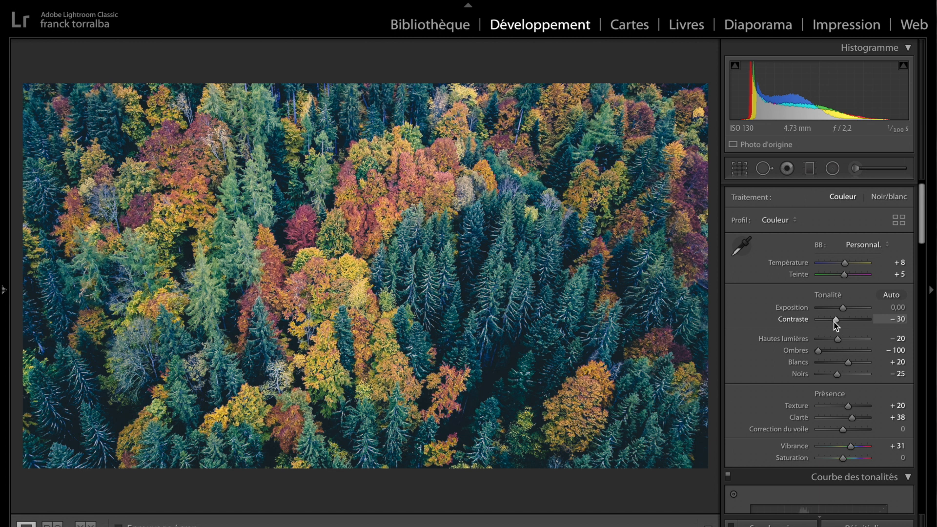
Reset all develop settings to compare the edit with the original photo, and undo the reset.
scroll(777, 359, down, 5)
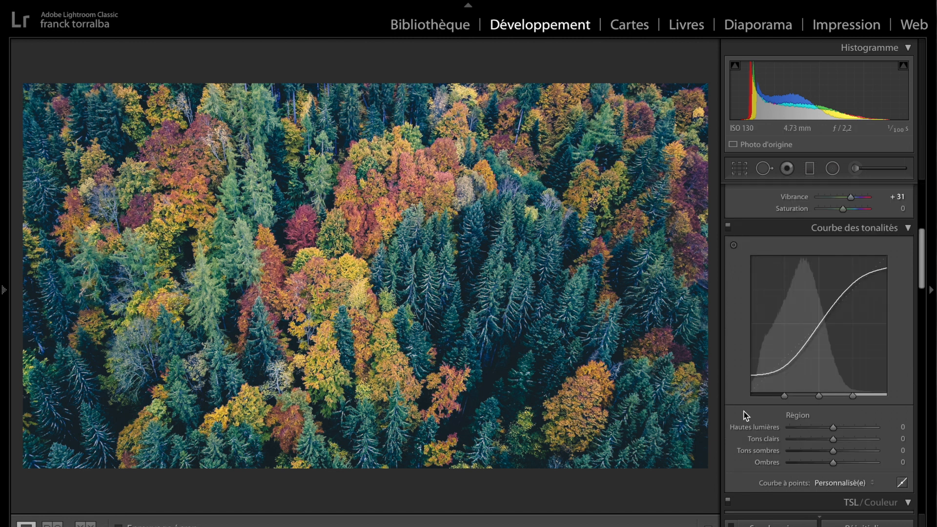
click(867, 525)
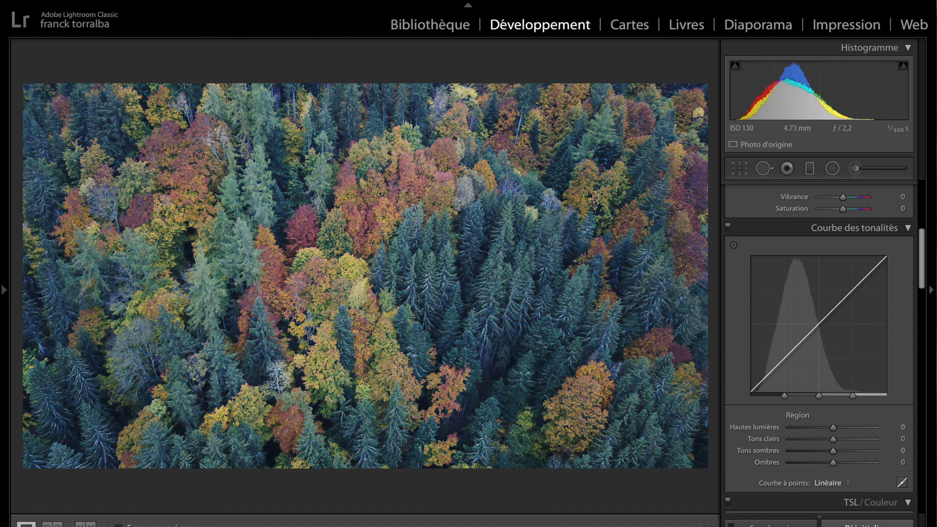
key(ctrl+z)
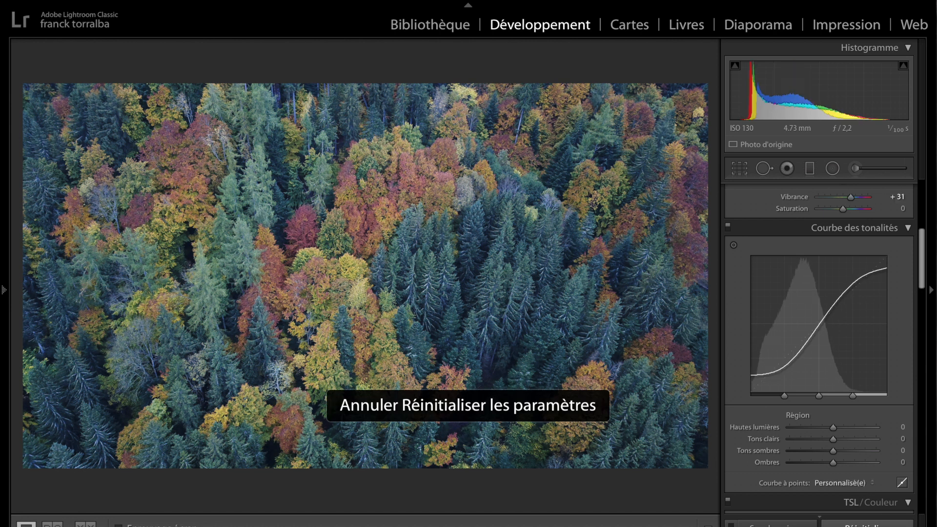
key(ctrl+y)
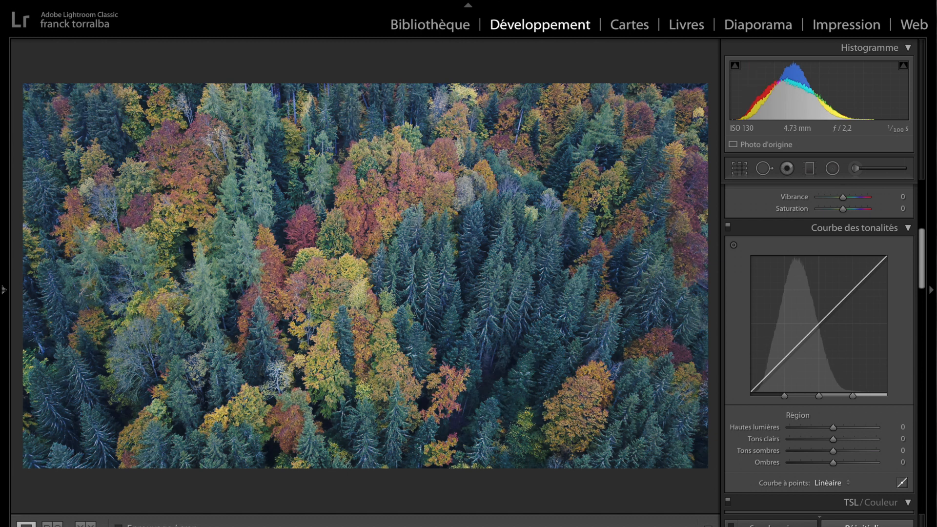
key(ctrl+z)
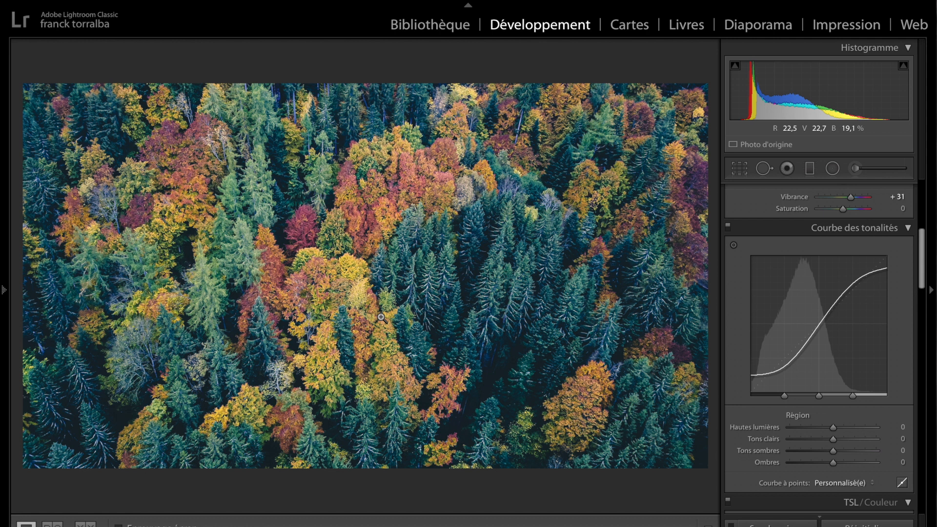
Switch to the forest photo shot from directly above and browse the presets without applying one.
key(Right)
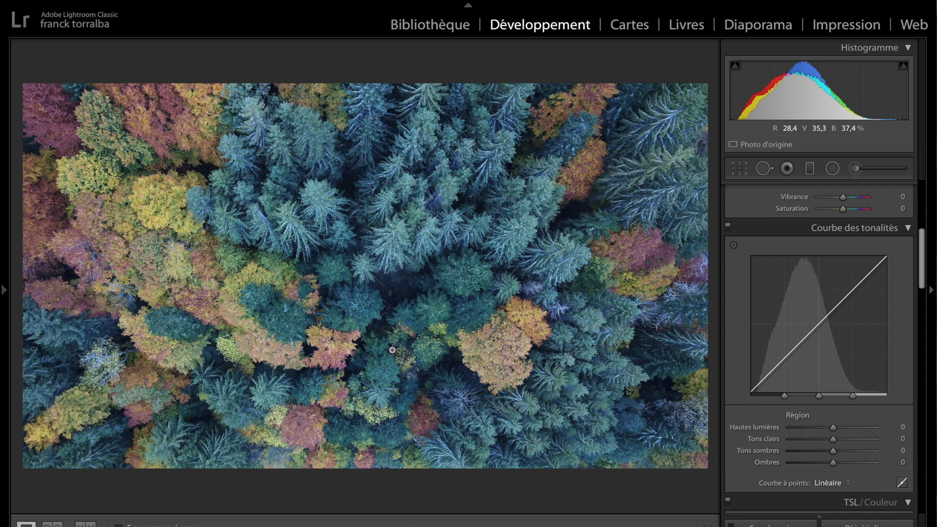
mouse_move(5, 291)
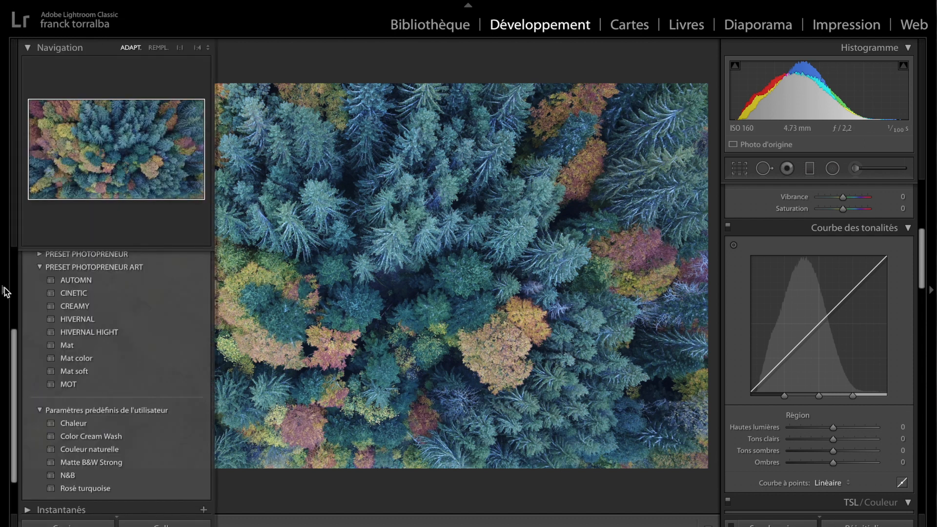
scroll(78, 424, down, 3)
scroll(201, 388, up, 4)
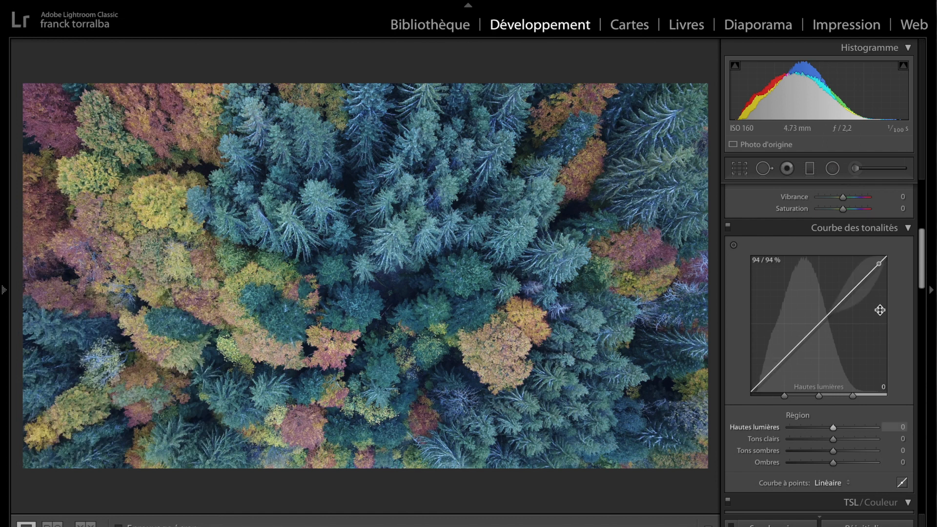
scroll(880, 310, up, 5)
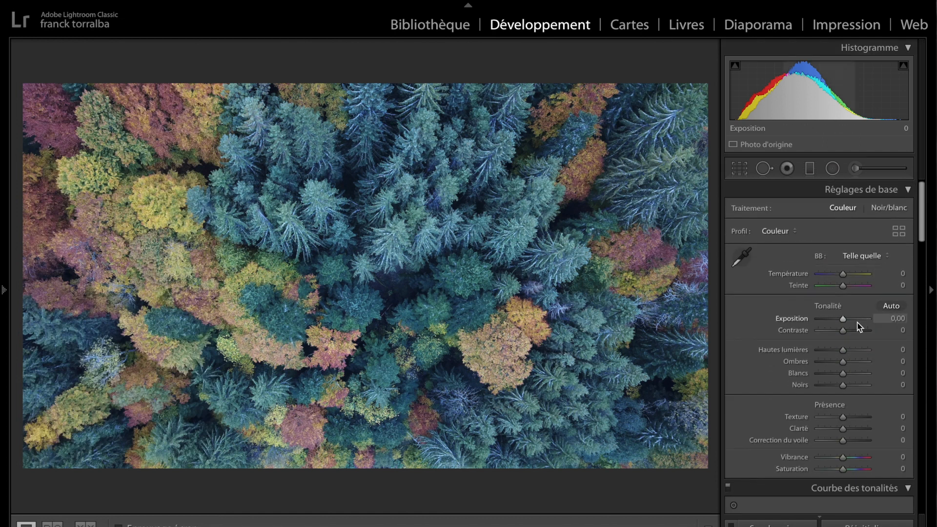
Set Ombres to −100, Clarté to +39 and Texture to +40 on the overhead forest photo.
drag(843, 362, 759, 363)
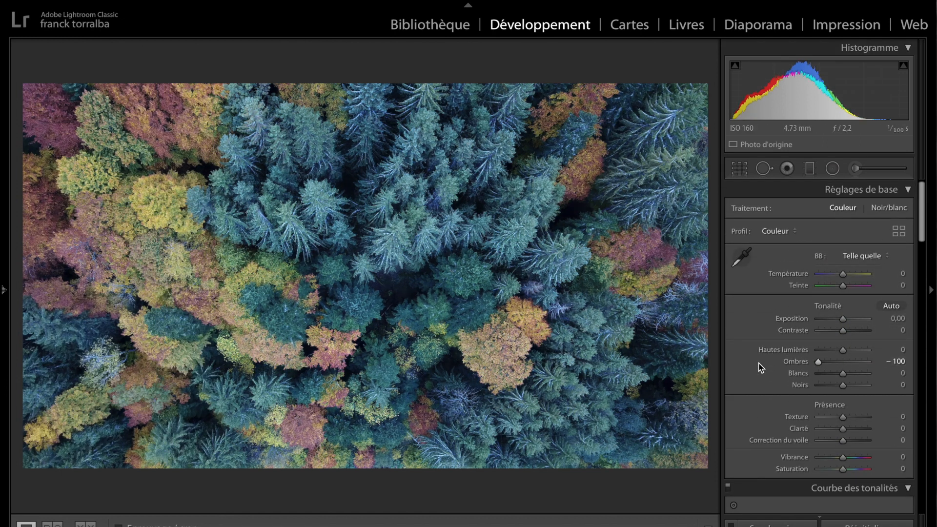
double_click(819, 361)
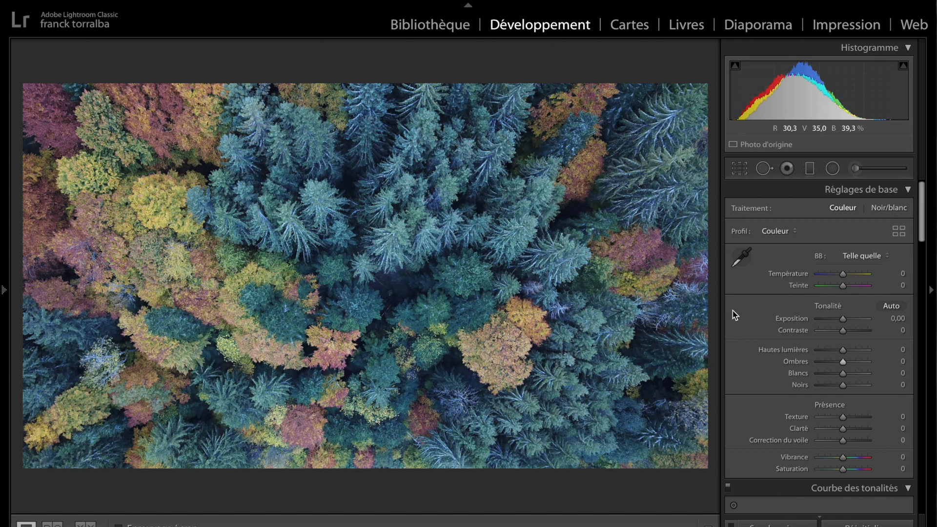
drag(844, 363, 780, 360)
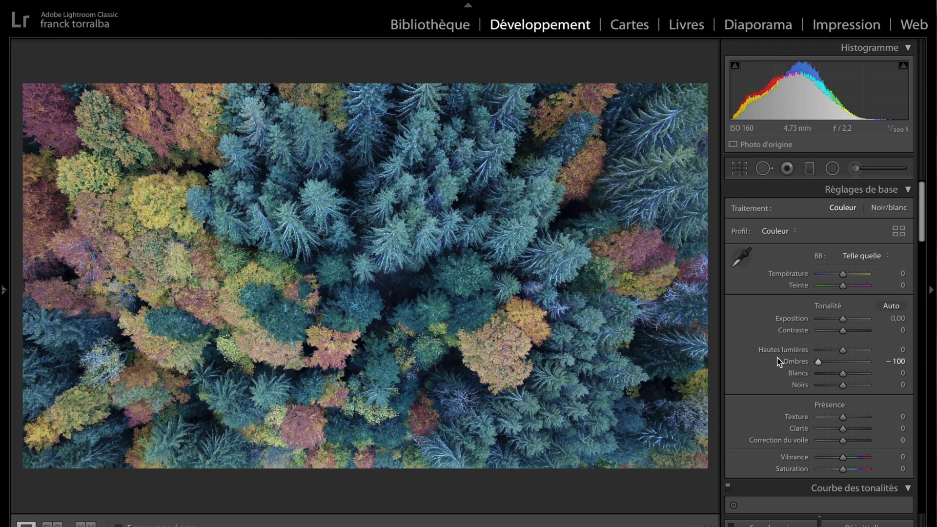
click(854, 430)
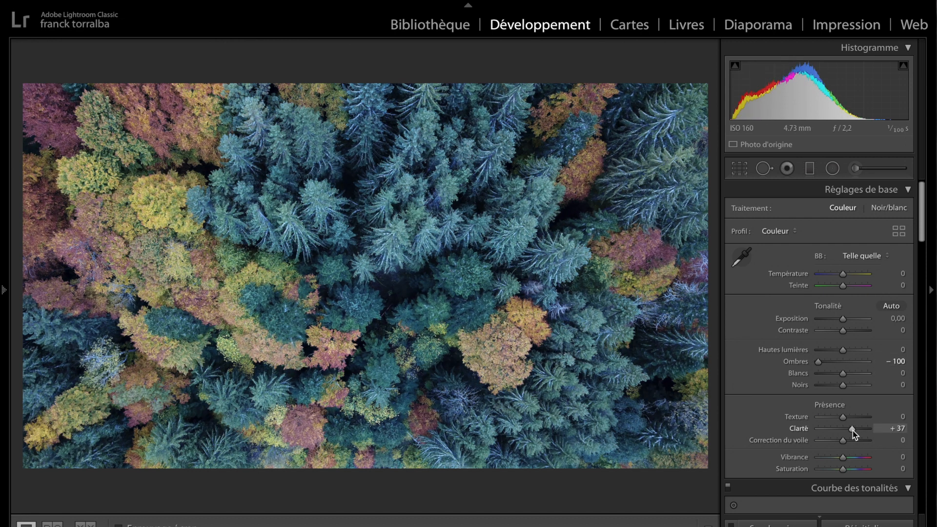
drag(854, 430, 854, 418)
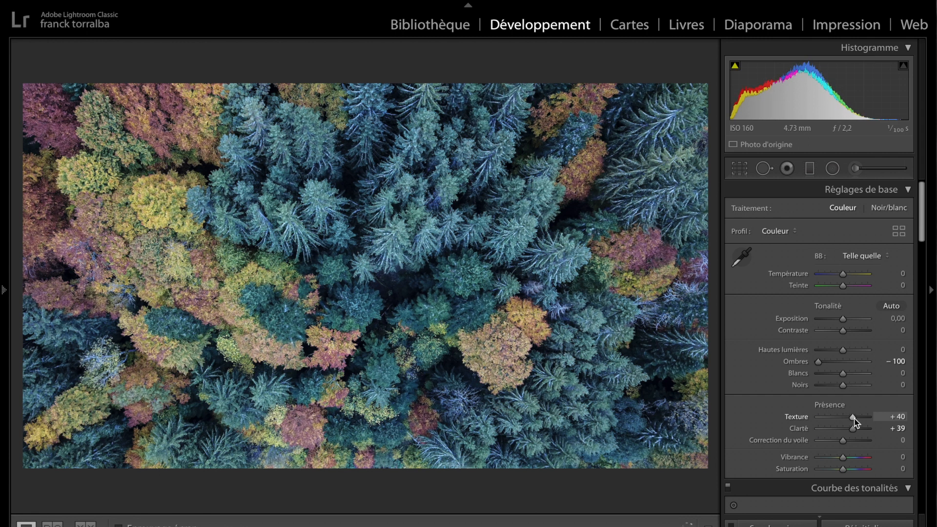
Try Vibrance at −100 and then Saturation at −100 to compare their effects, resetting each to 0.
drag(851, 461, 804, 458)
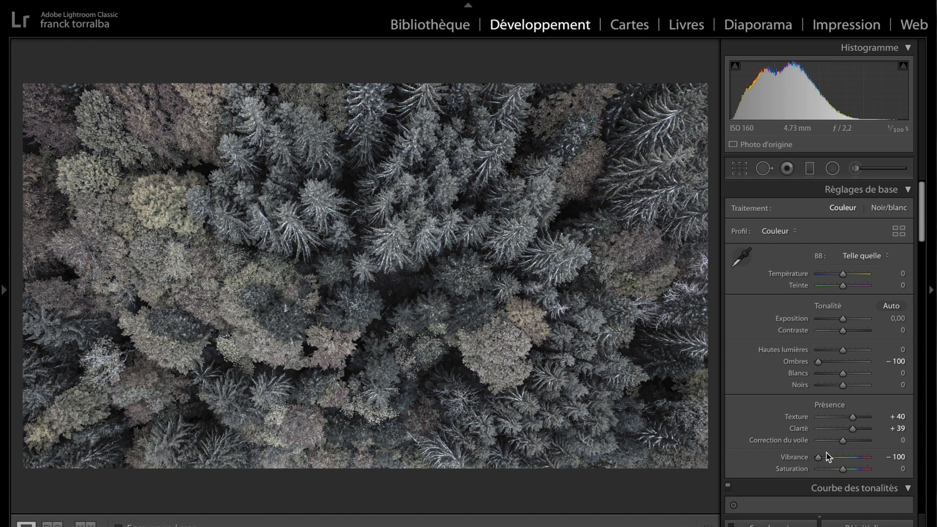
double_click(821, 460)
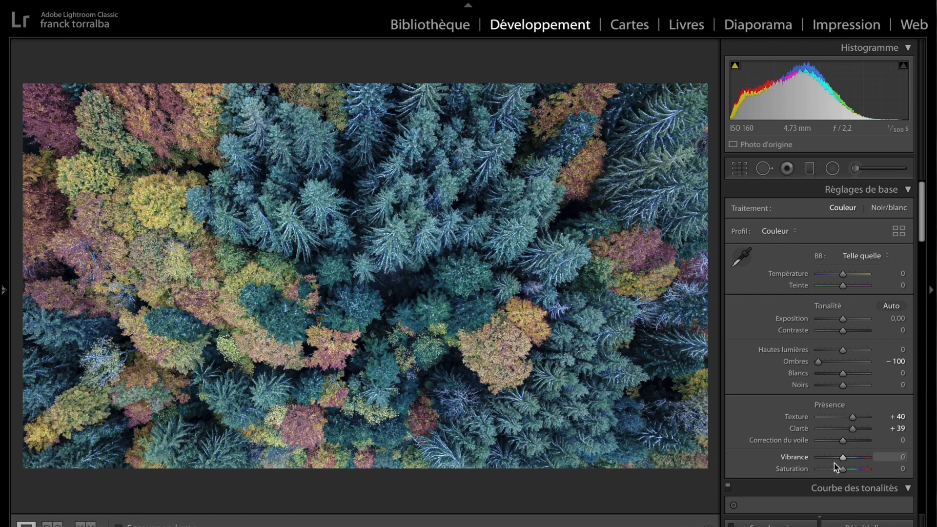
drag(846, 473, 792, 469)
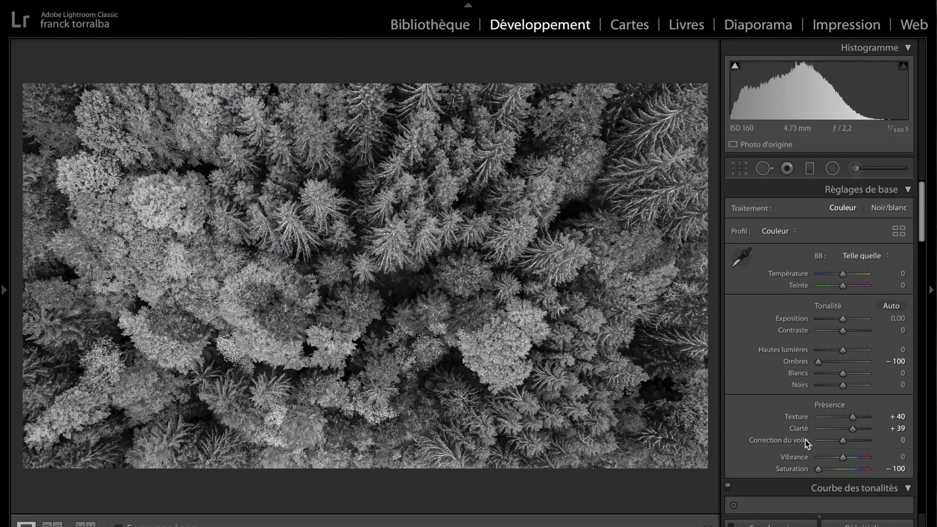
double_click(818, 470)
Set Vibrance to +26 and Saturation to +21, and warm the white balance with Température +11 and Teinte +11.
drag(844, 458, 849, 471)
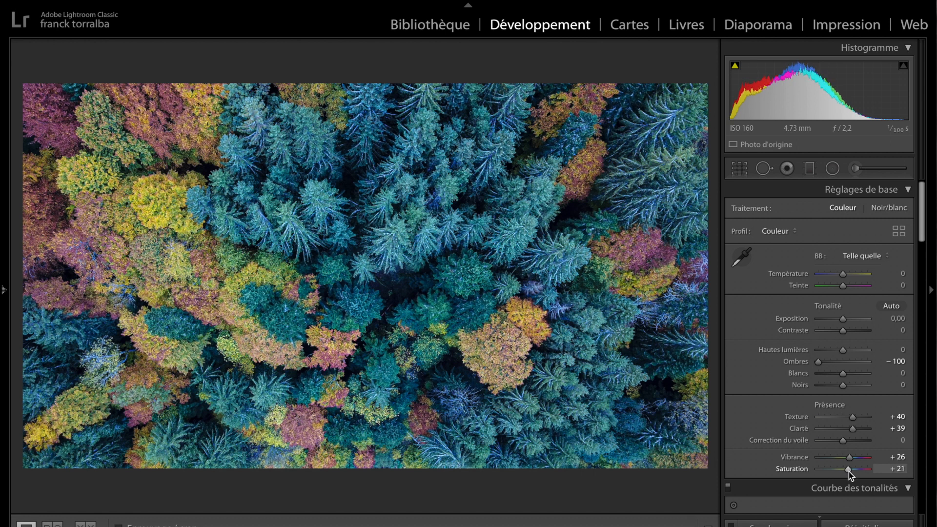
drag(843, 275, 847, 289)
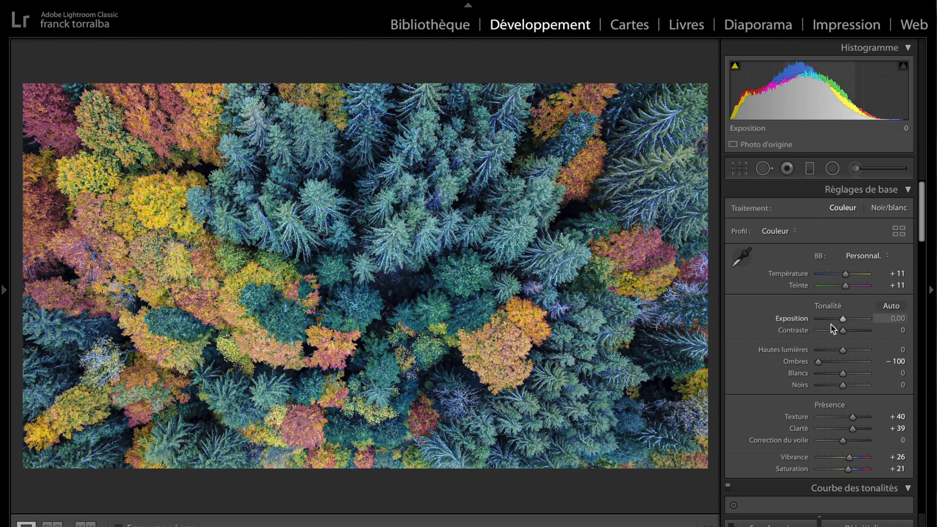
Test Contraste at its maximum on the overhead forest photo and settle it at +8.
drag(843, 330, 848, 335)
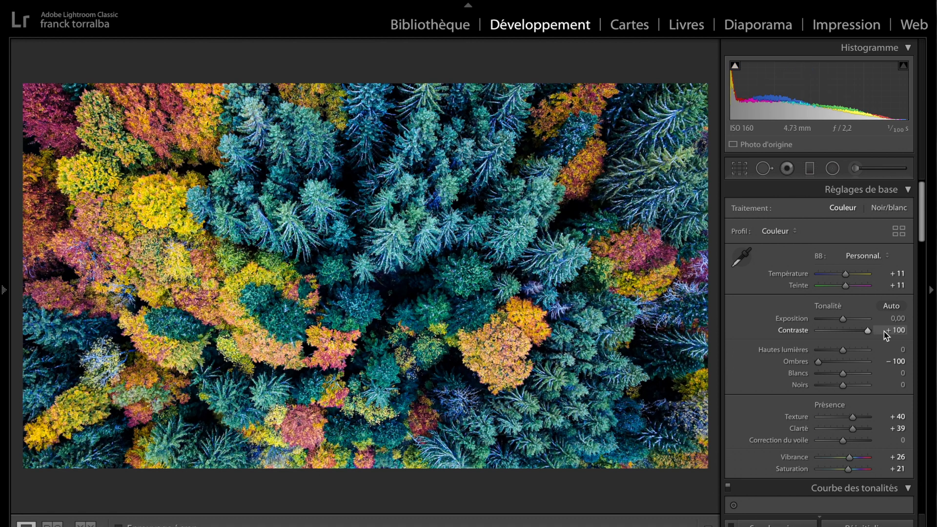
drag(884, 332, 846, 333)
double_click(839, 330)
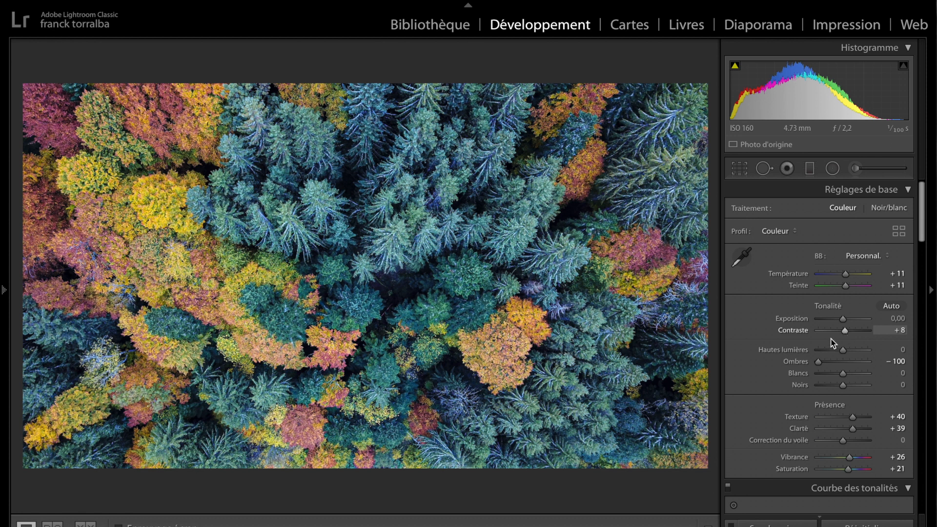
scroll(822, 344, down, 1)
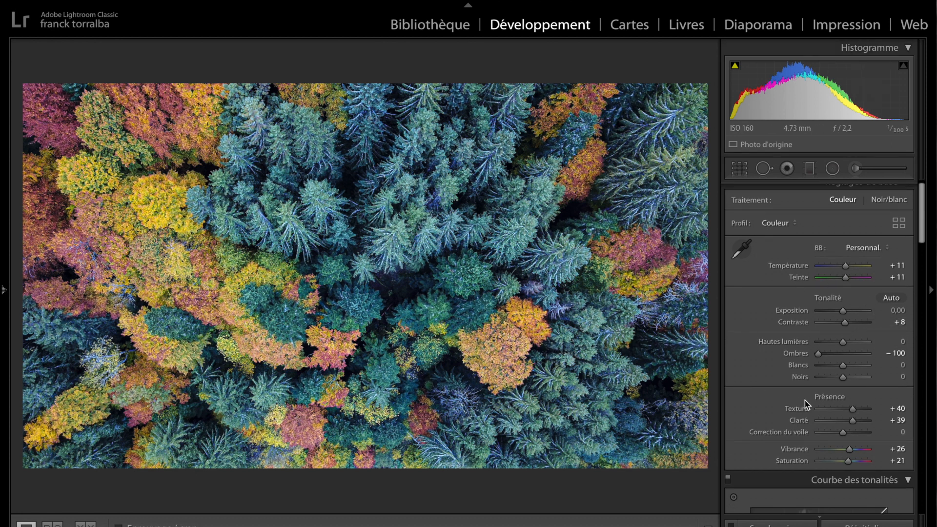
Adjust the tone curve of the overhead forest photo with Hautes lumières at +66 and Tons sombres at −30.
scroll(805, 401, down, 10)
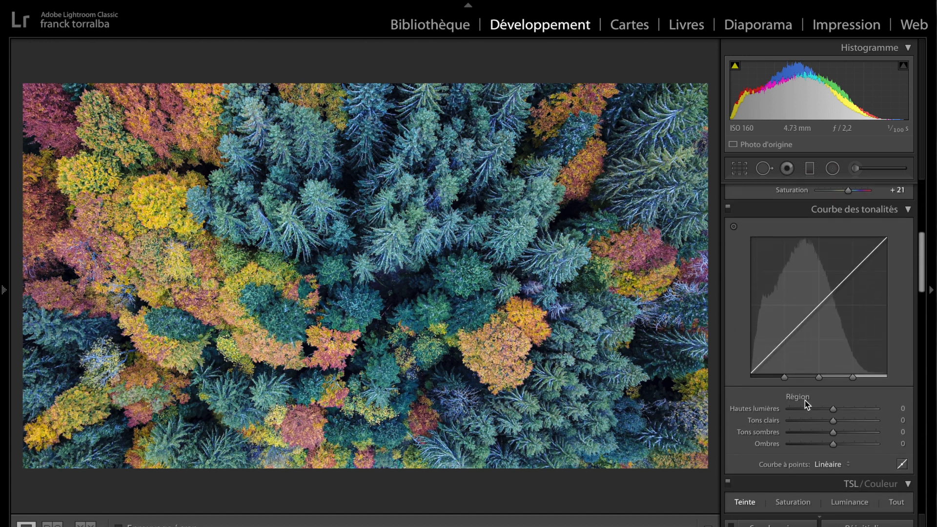
scroll(805, 400, down, 2)
drag(833, 368, 861, 350)
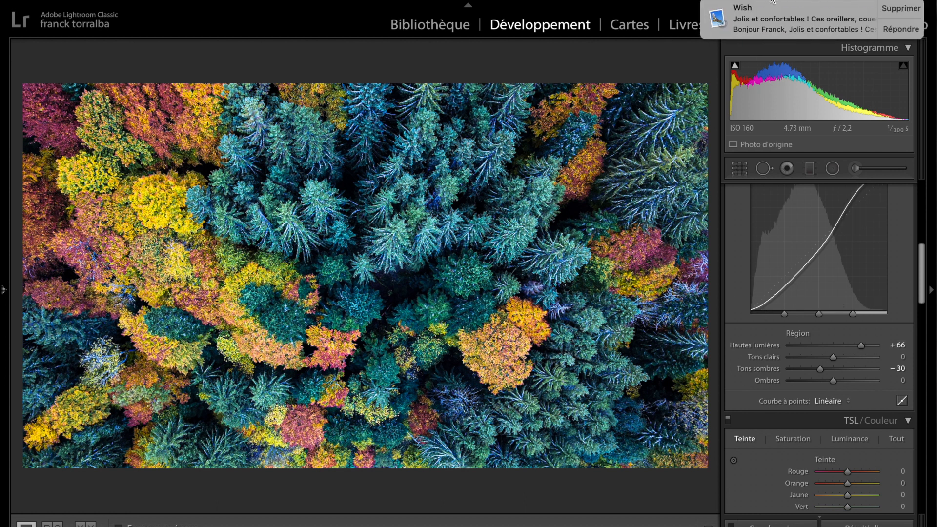
Reset Contraste in the basic adjustments and set it to −8.
scroll(770, 236, up, 5)
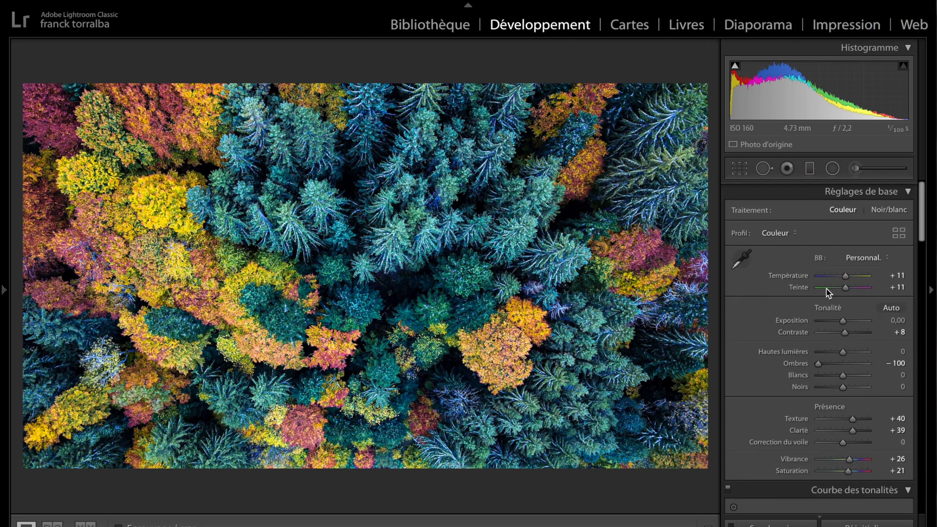
double_click(845, 332)
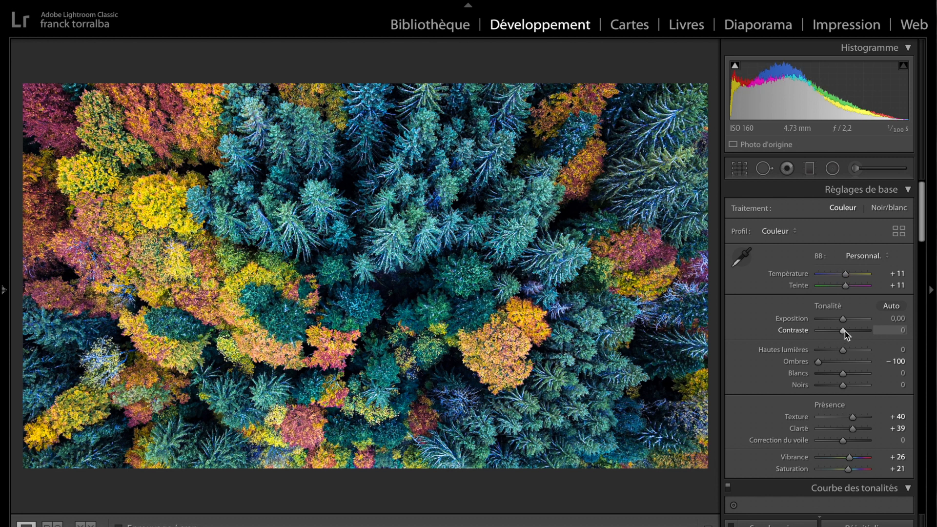
drag(845, 331, 842, 331)
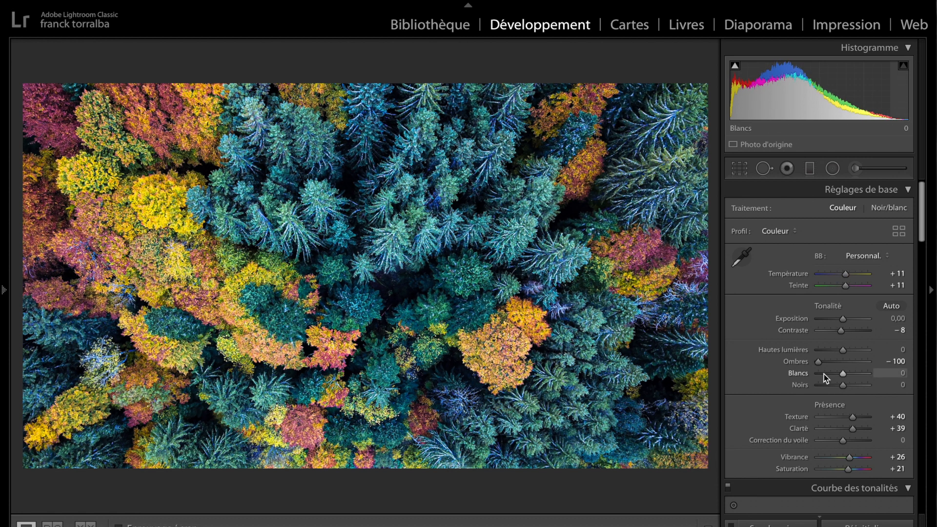
Try the Rouge hue at −100 while checking the red foliage up close, and settle it at −93.
scroll(825, 378, down, 10)
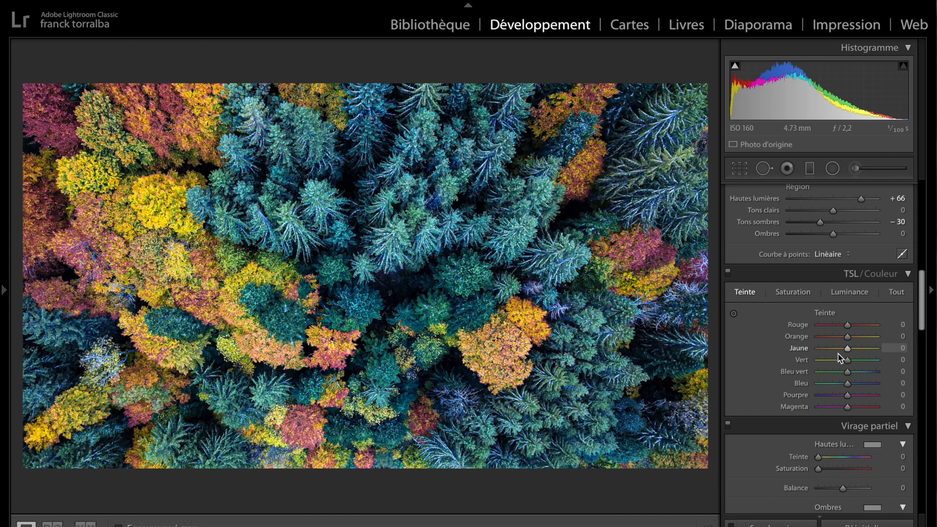
drag(848, 324, 498, 247)
click(651, 248)
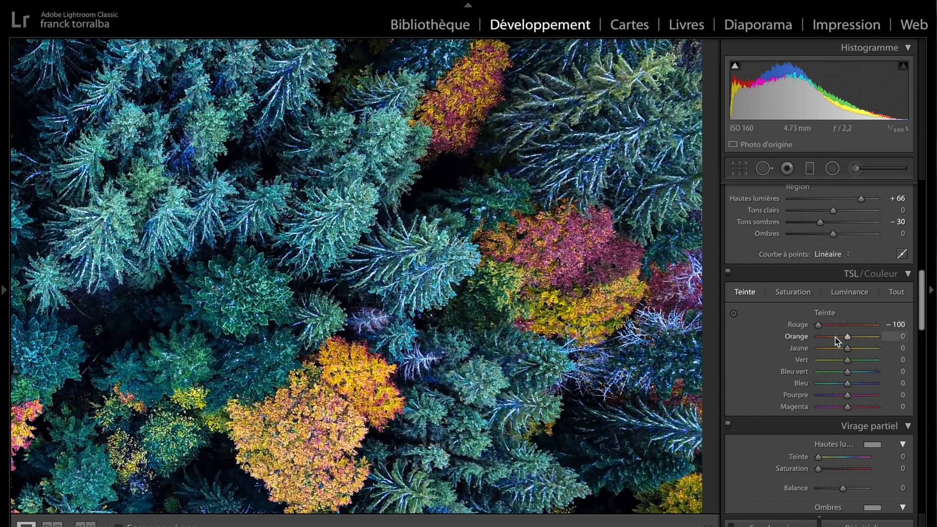
drag(819, 325, 761, 347)
double_click(797, 325)
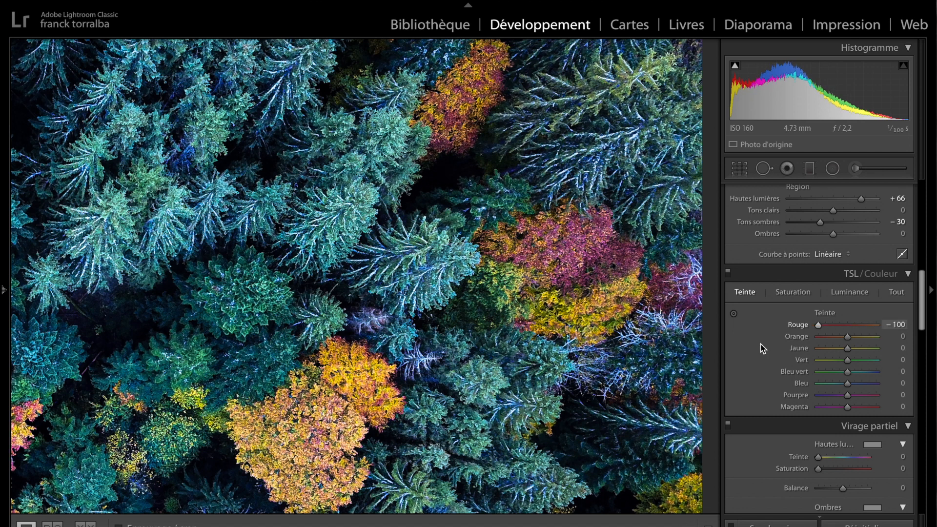
click(466, 292)
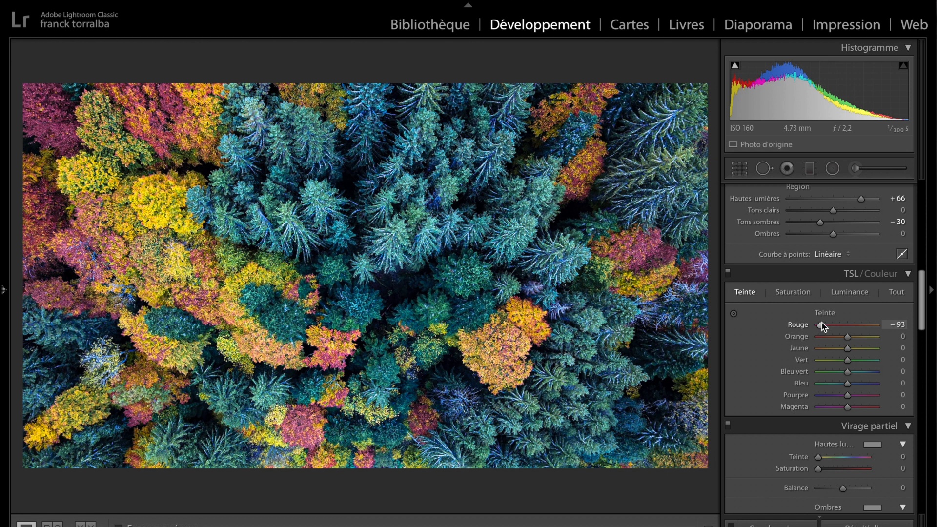
Try the Orange hue at +100 and reset it to 0, and test the Vert hue at −100 before settling it at +34.
drag(848, 338, 932, 355)
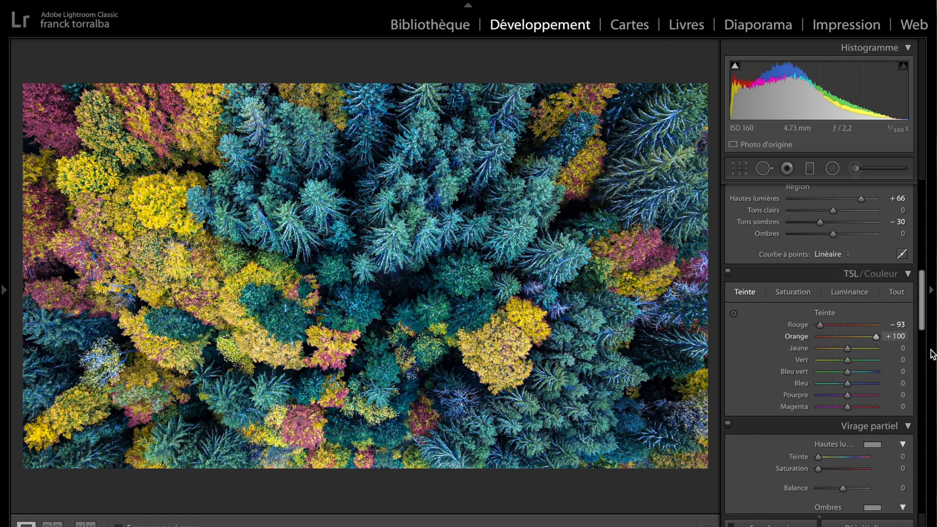
drag(869, 339, 853, 378)
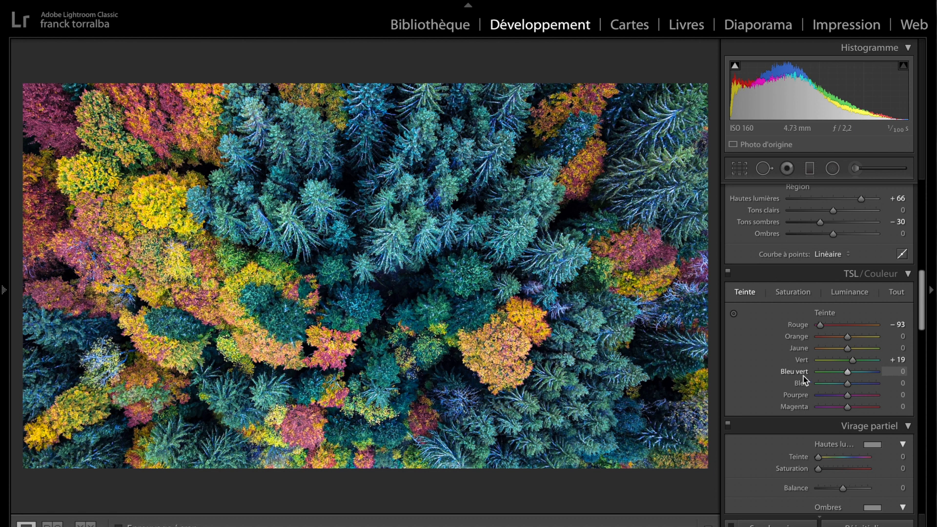
click(267, 259)
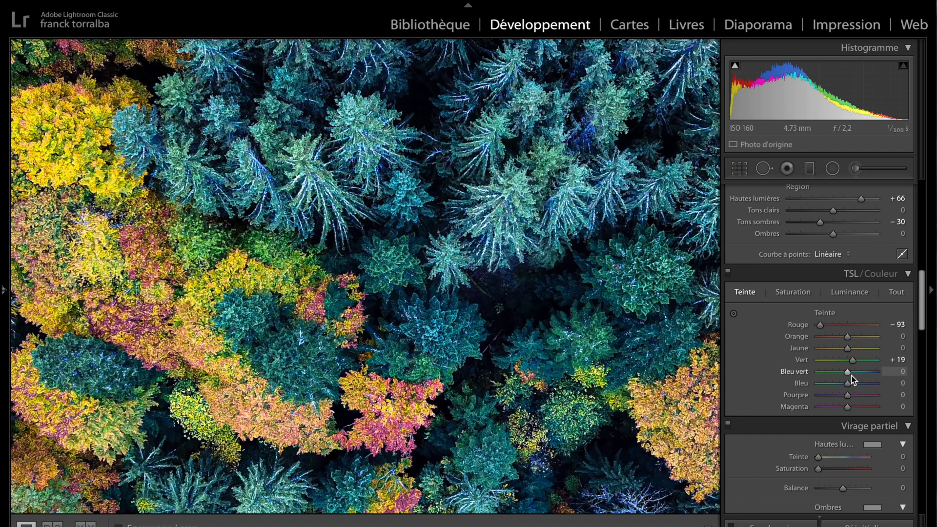
drag(853, 360, 764, 371)
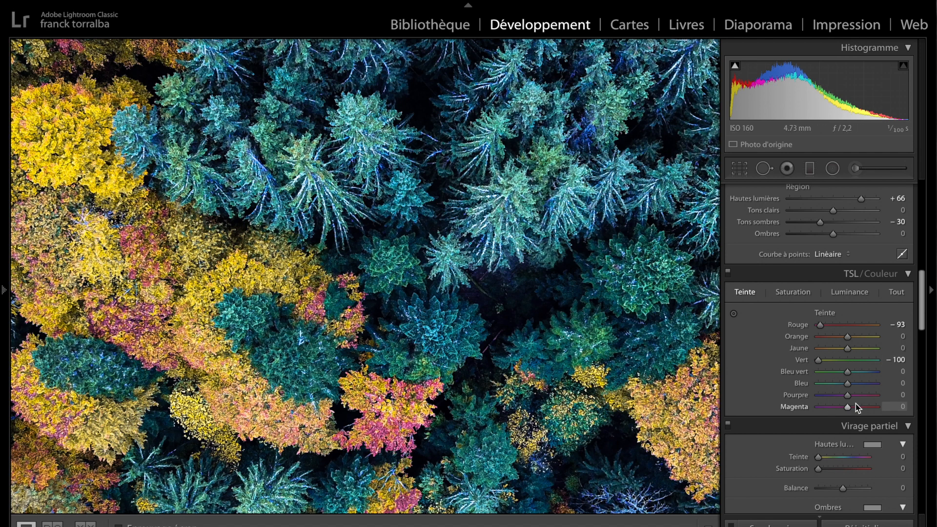
drag(818, 360, 736, 370)
click(736, 374)
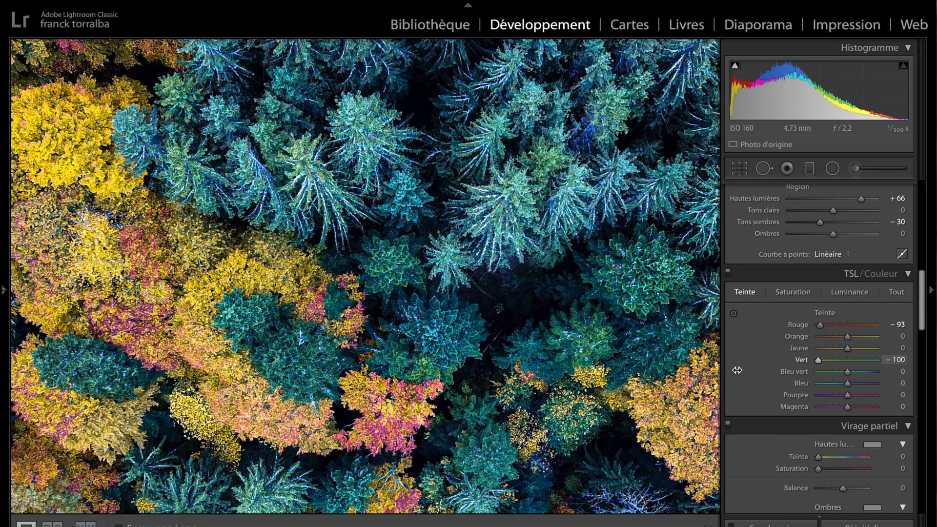
drag(828, 371, 859, 362)
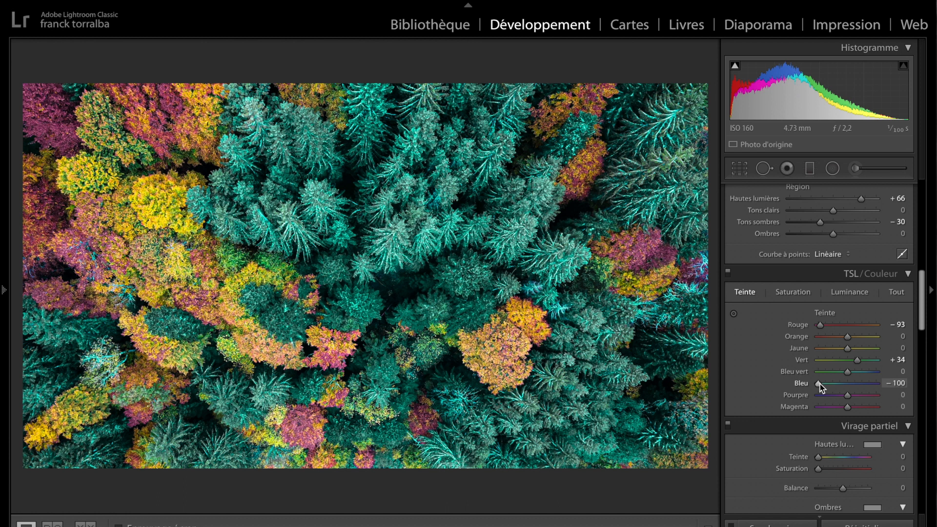
Try shifting the Bleu hue of the conifers, checking them up close, and return it to 0.
double_click(848, 383)
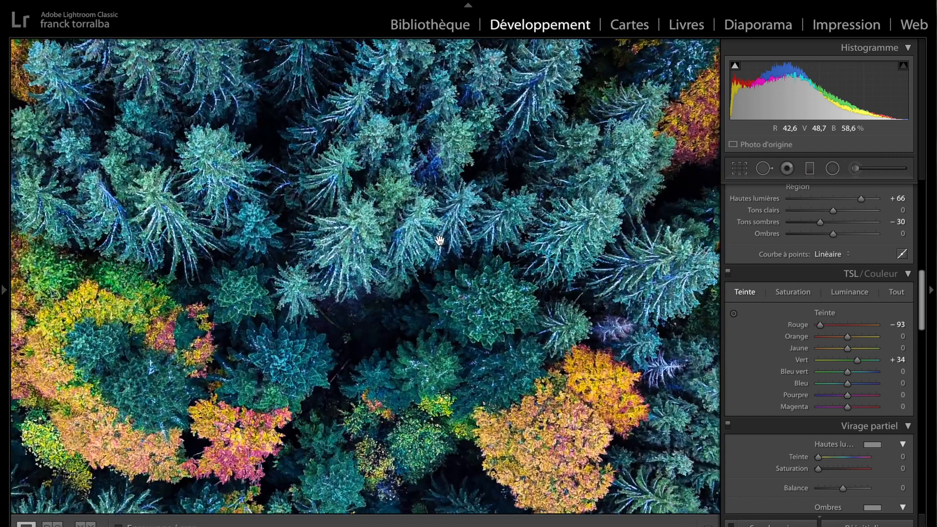
click(442, 246)
click(412, 232)
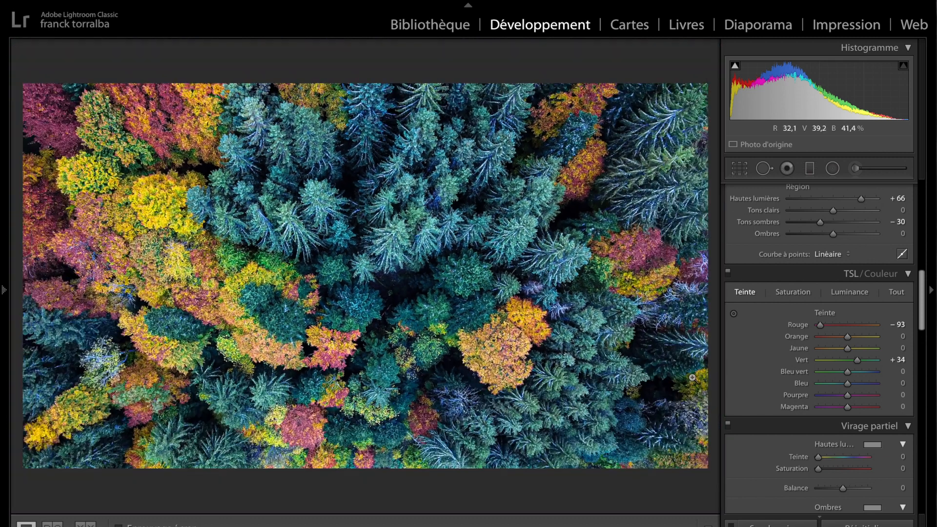
mouse_move(850, 384)
mouse_down()
mouse_move(800, 382)
mouse_move(889, 388)
mouse_move(845, 387)
mouse_up()
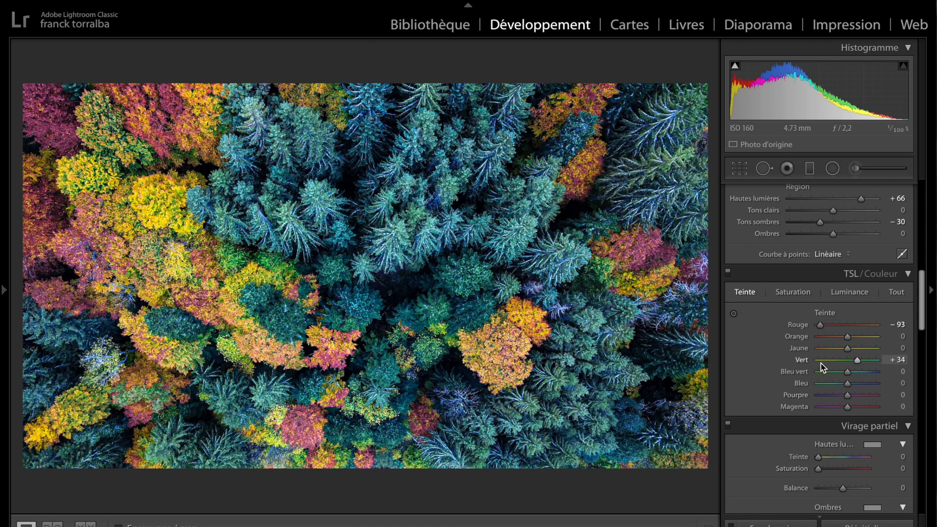
Test the manual lens vignette at Quantité −100, and settle it at Quantité −69 with Milieu 42.
scroll(824, 367, down, 8)
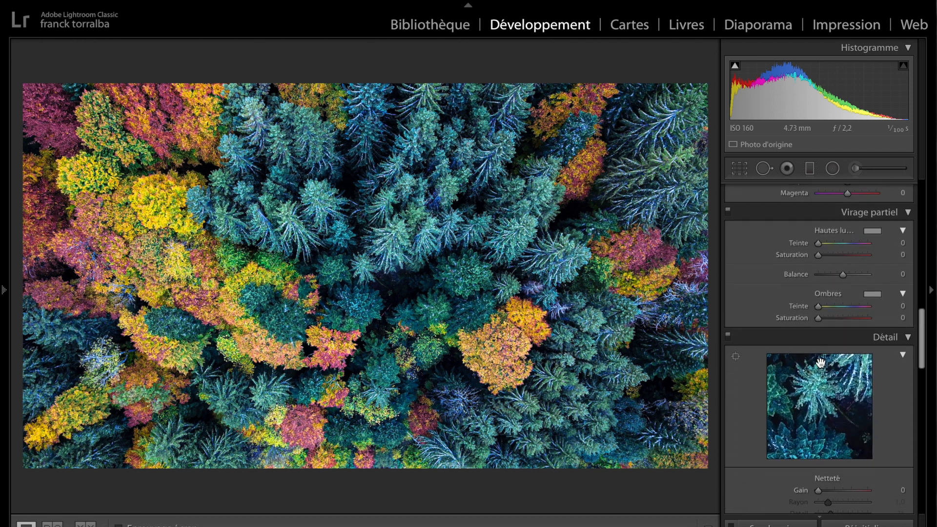
scroll(821, 363, down, 10)
scroll(822, 367, down, 5)
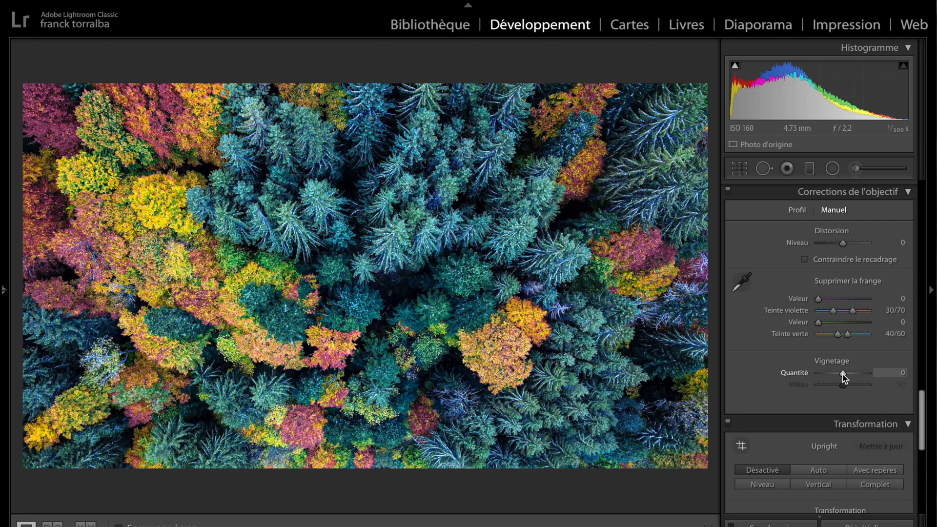
drag(844, 379, 789, 381)
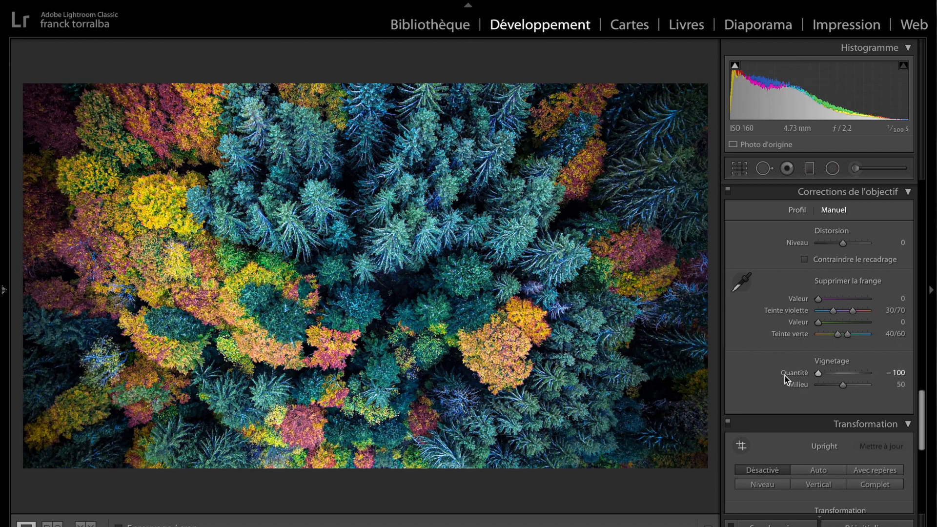
drag(844, 388, 841, 388)
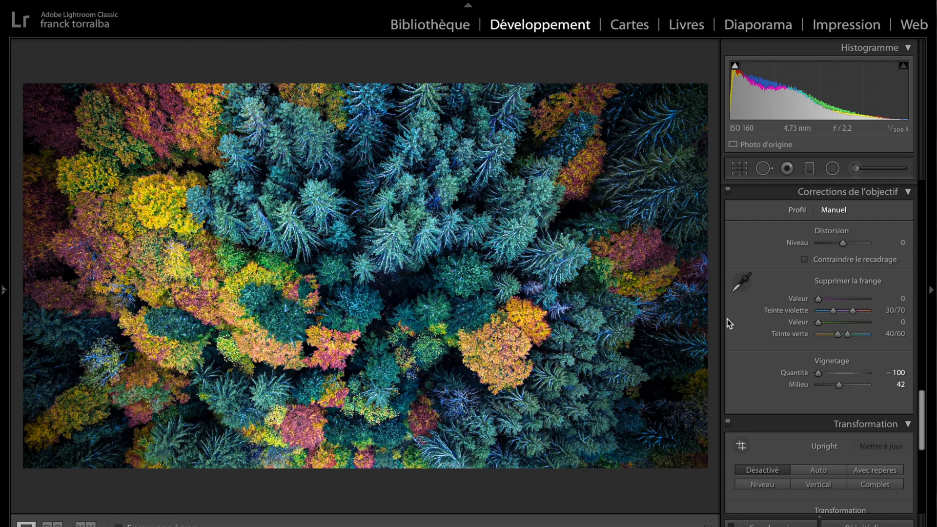
double_click(819, 377)
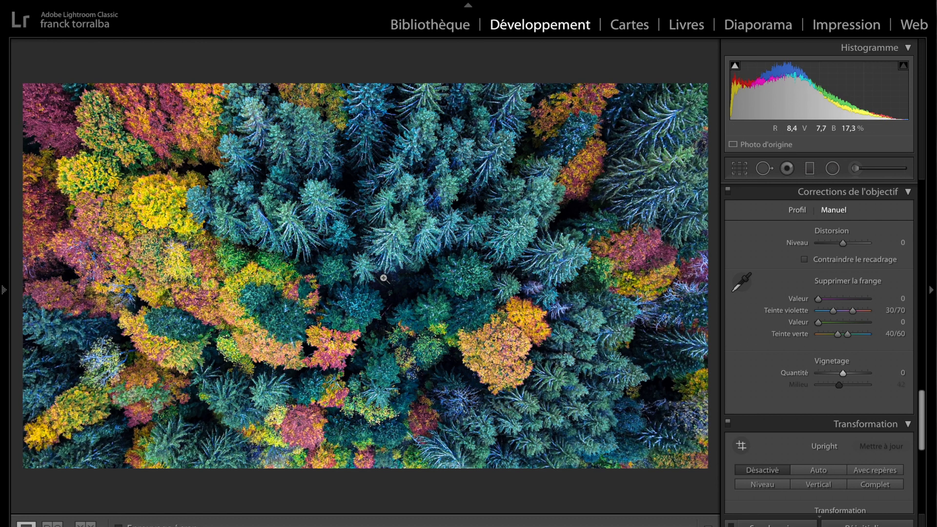
drag(843, 374, 827, 377)
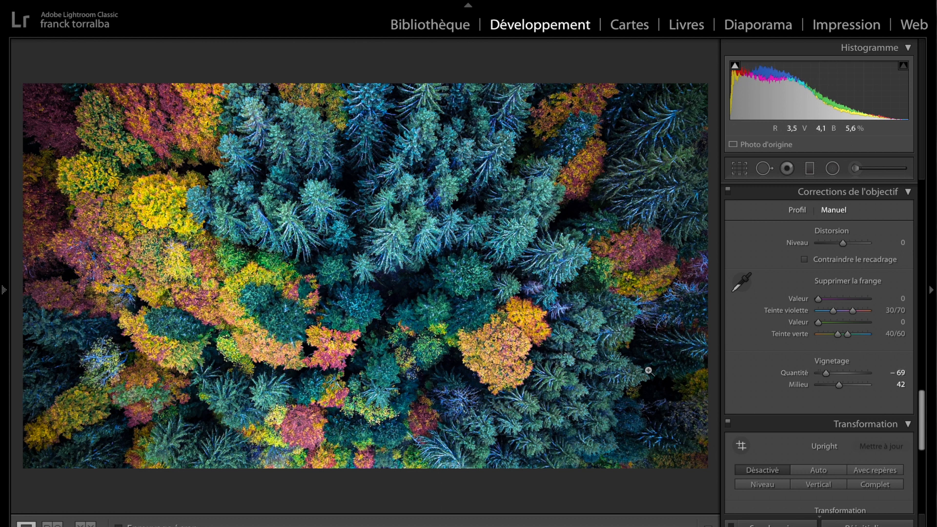
Compare the overhead forest photo before and after editing by resetting all its settings and undoing the reset, twice.
click(864, 525)
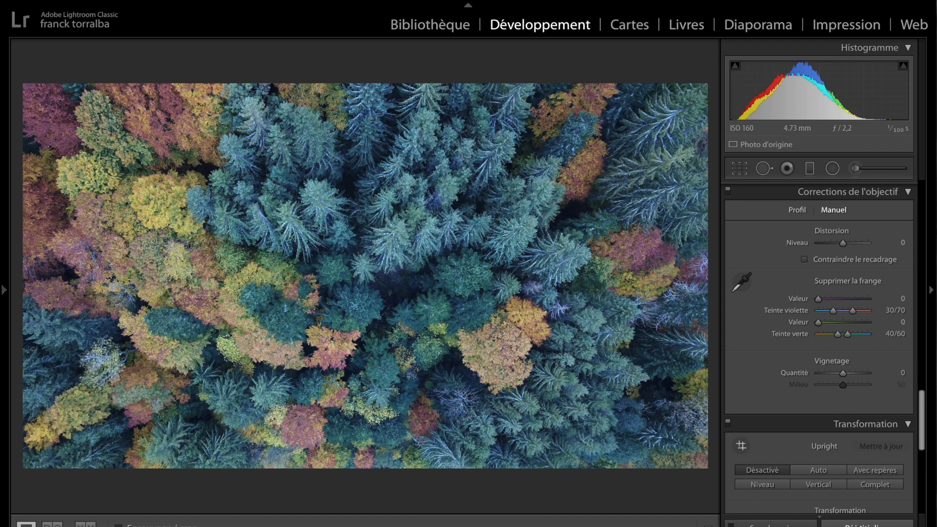
key(ctrl+z)
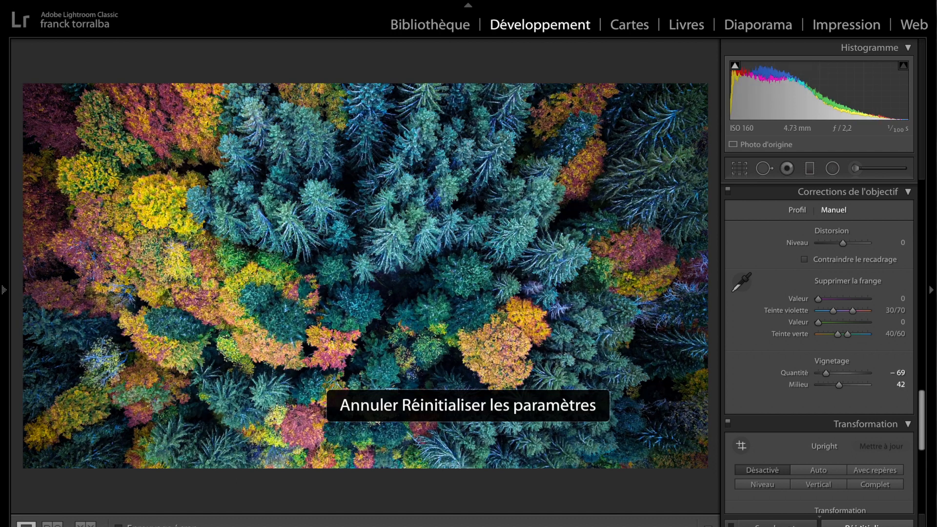
key(F2)
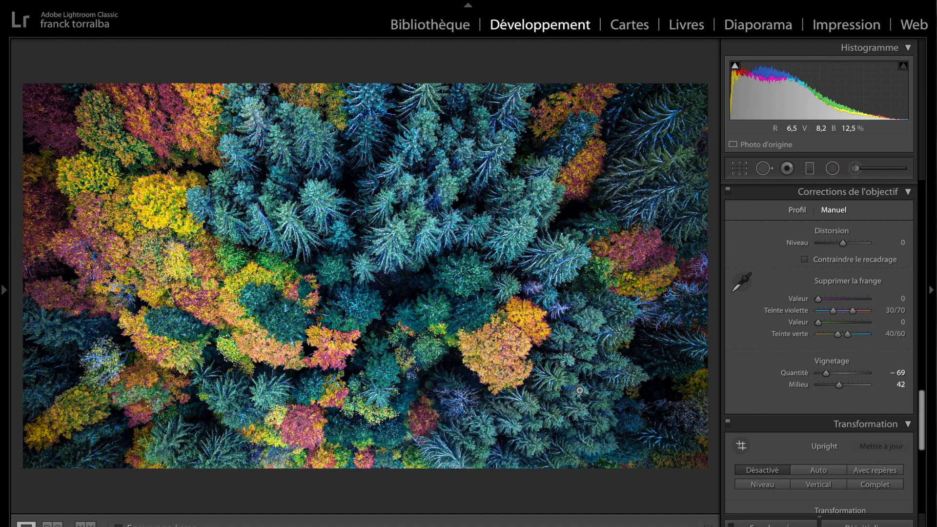
click(868, 525)
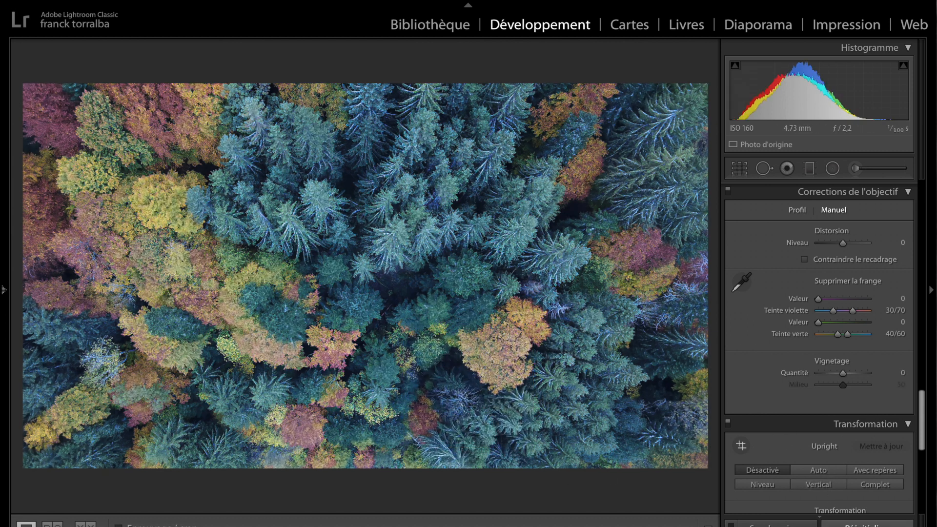
key(super+z)
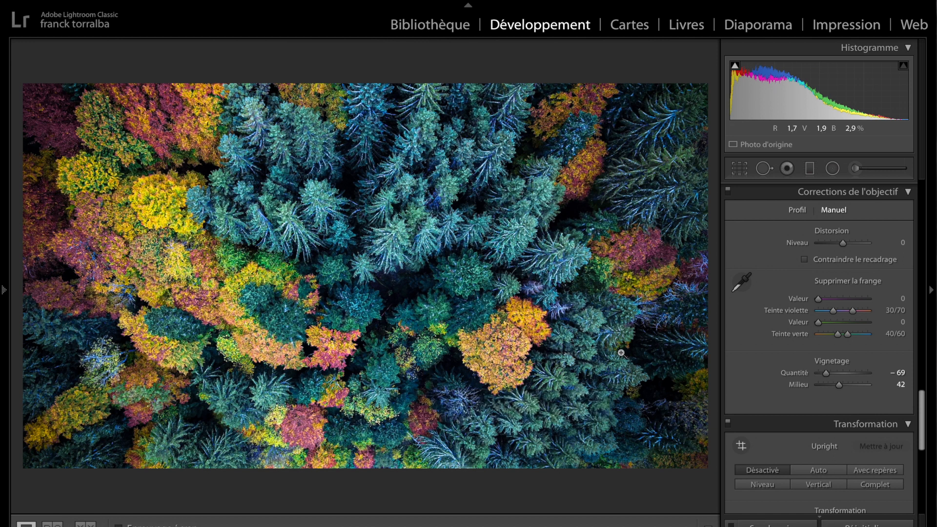
Go to the next photo, the village in the valley, and inspect the area around the church up close.
key(Right)
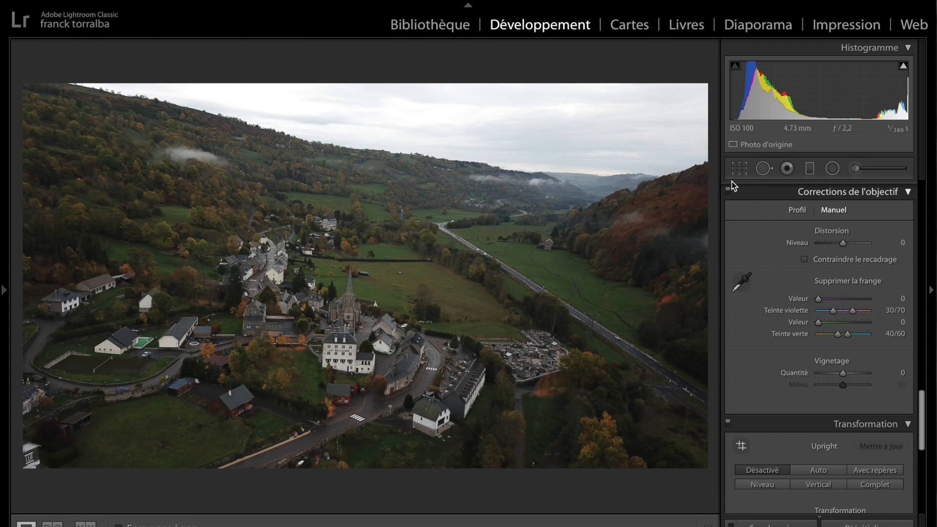
click(329, 344)
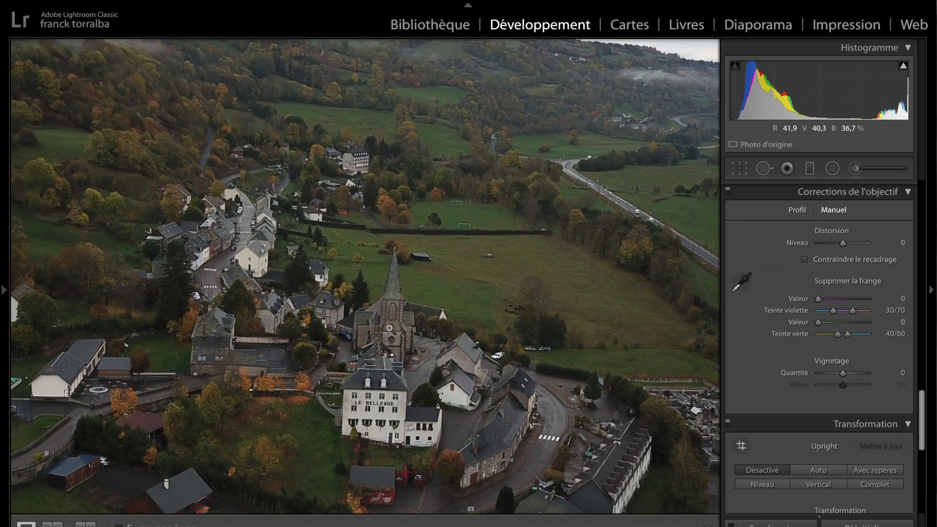
click(387, 332)
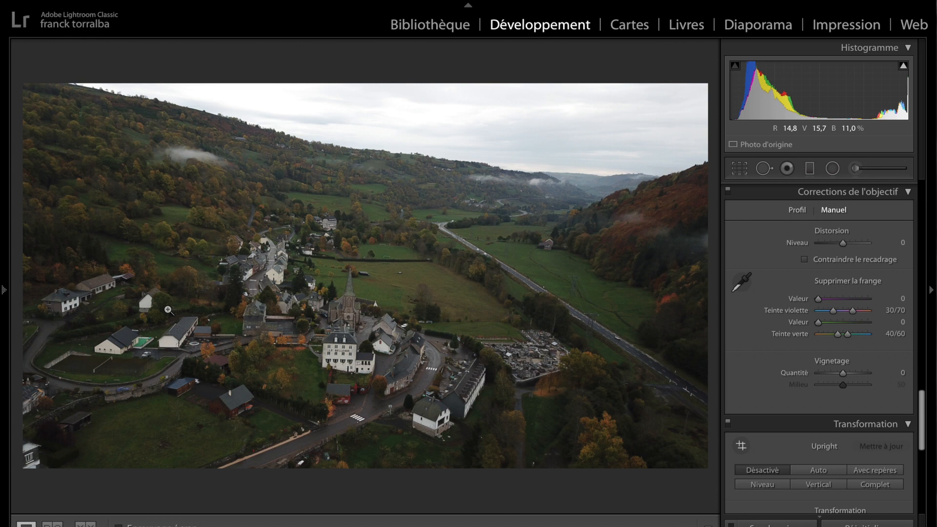
click(349, 317)
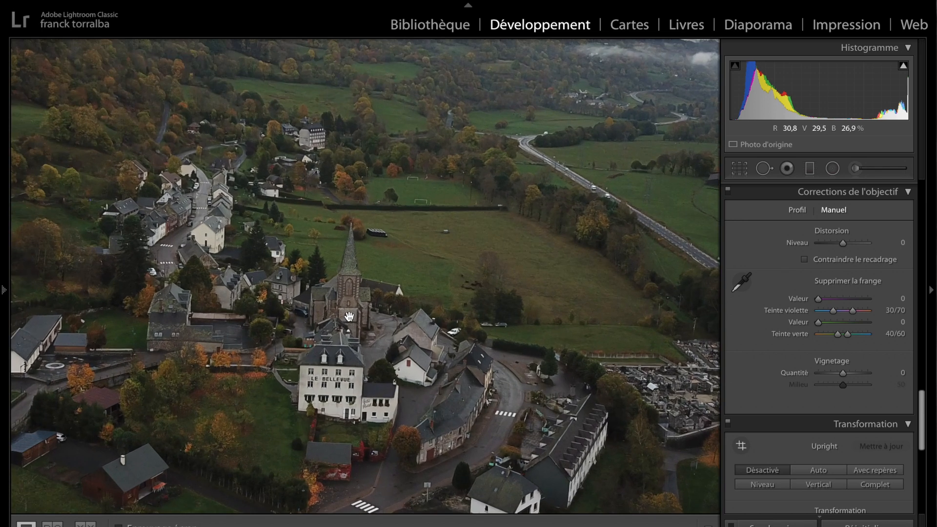
click(339, 308)
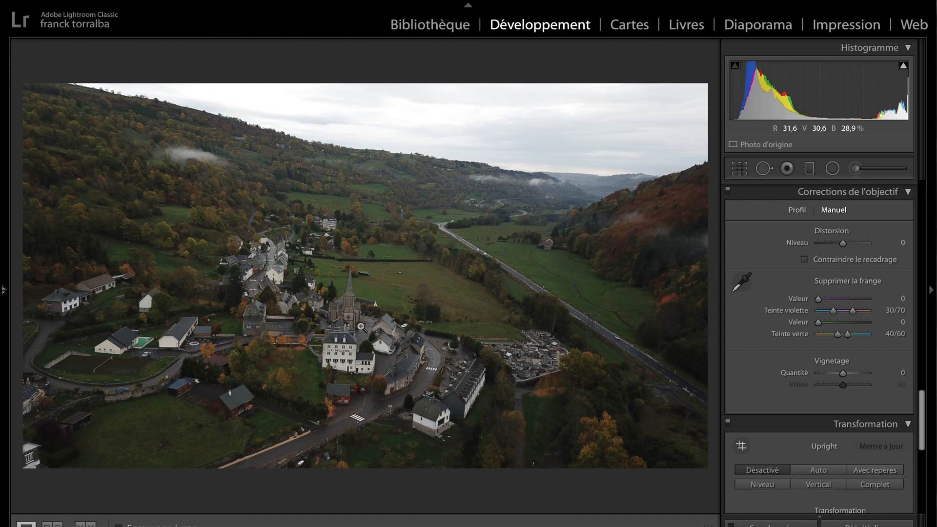
click(350, 313)
click(351, 312)
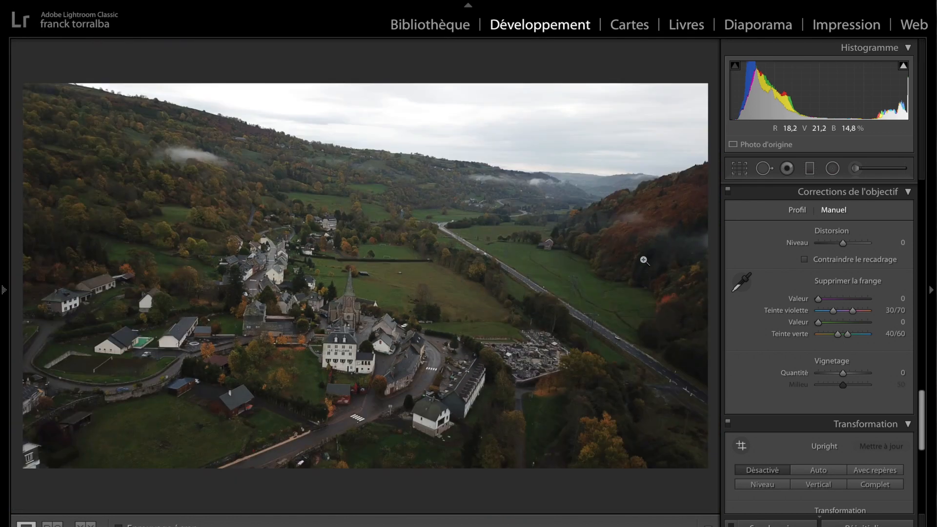
Straighten the village photo by rotating the crop to an angle of −1.58, and check the church up close.
click(741, 170)
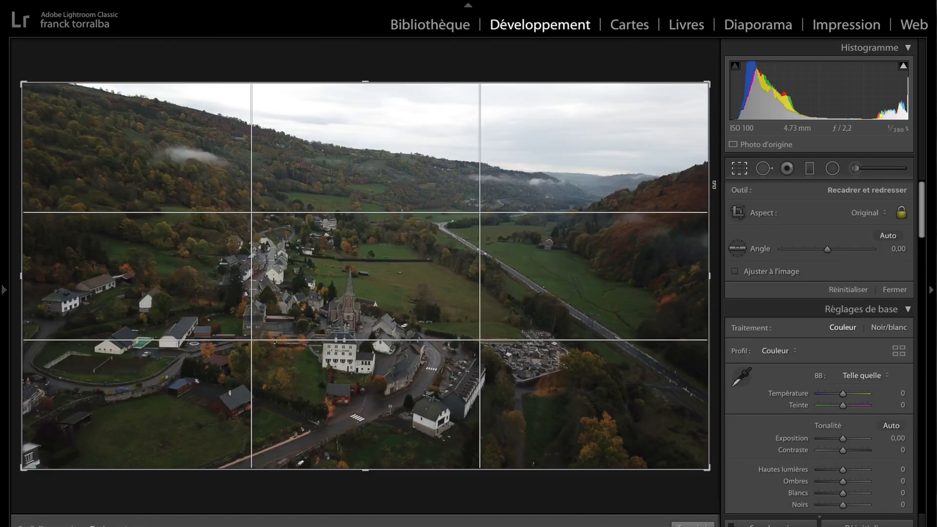
drag(714, 185, 713, 175)
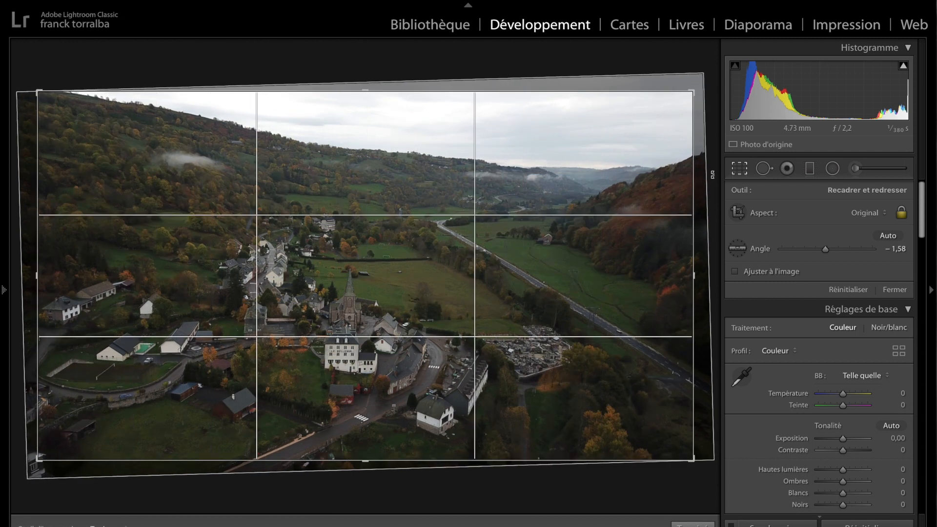
key(Return)
click(343, 308)
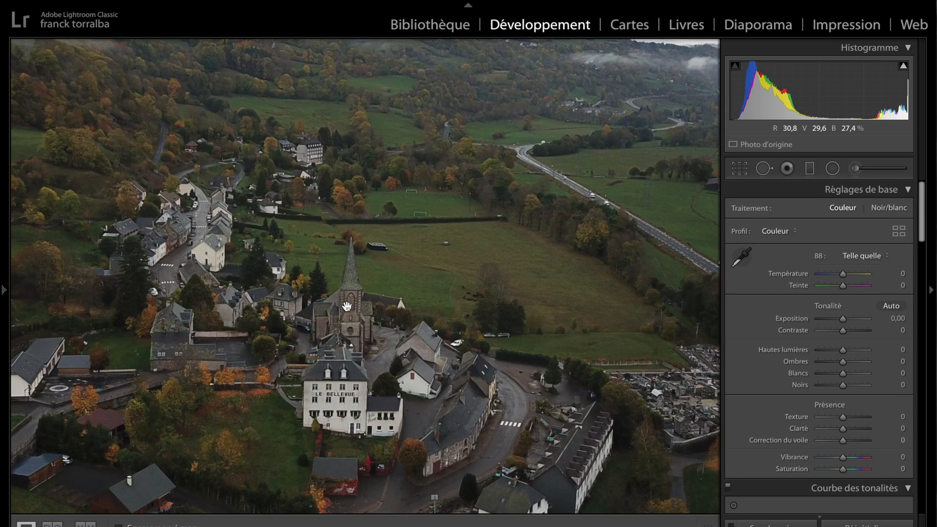
click(347, 306)
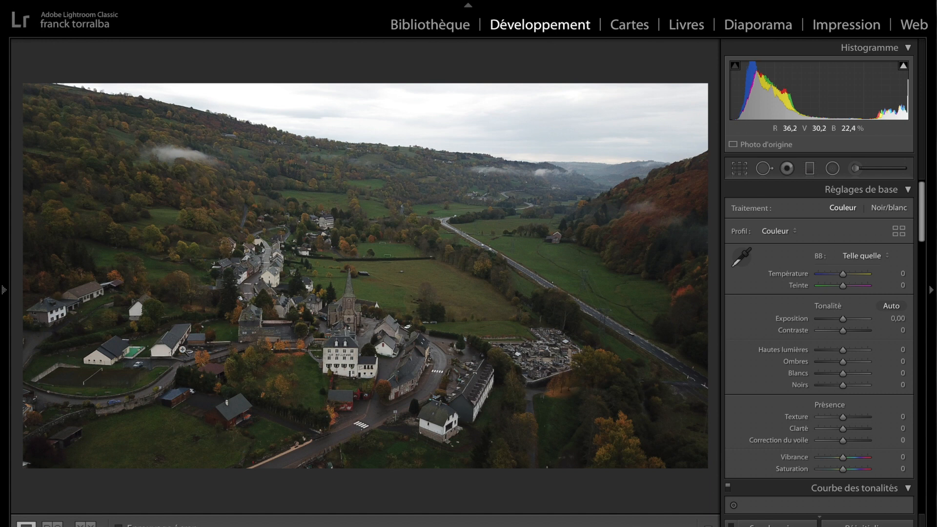
Apply the Mat preset to the village photo and inspect the houses around the church up close.
mouse_move(3, 290)
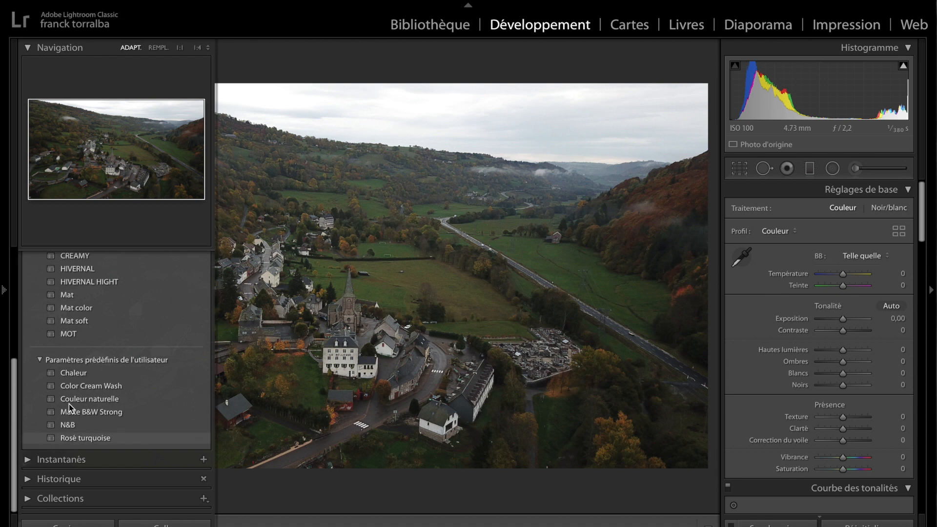
click(83, 298)
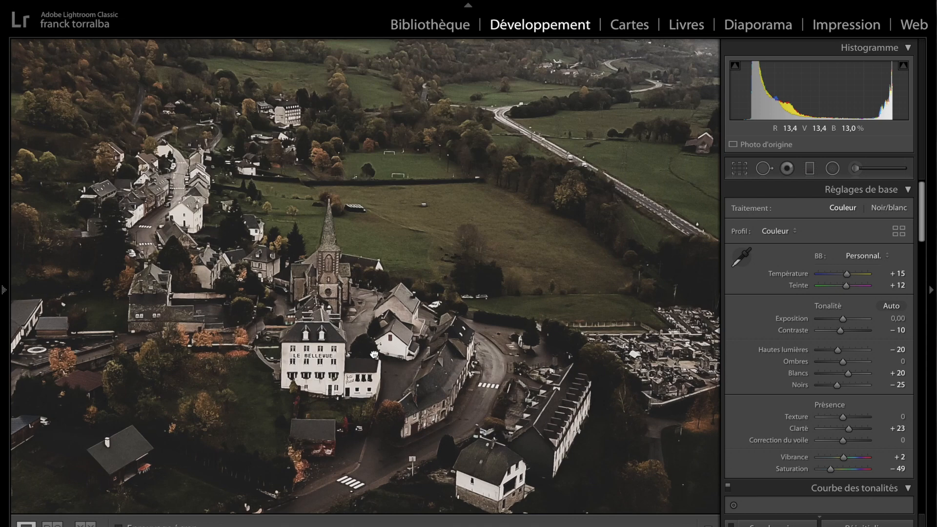
click(374, 353)
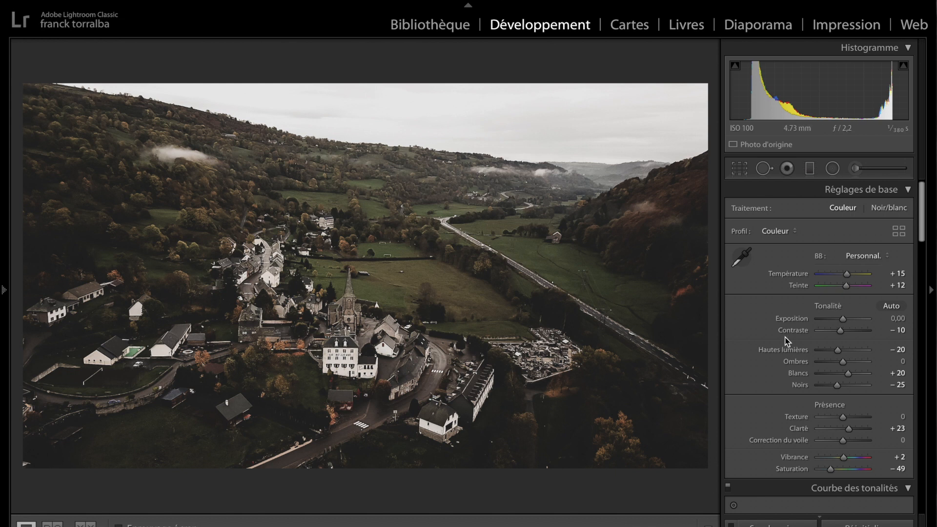
Set the village photo's Saturation to −26 and its Ombres to −17.
scroll(847, 421, down, 2)
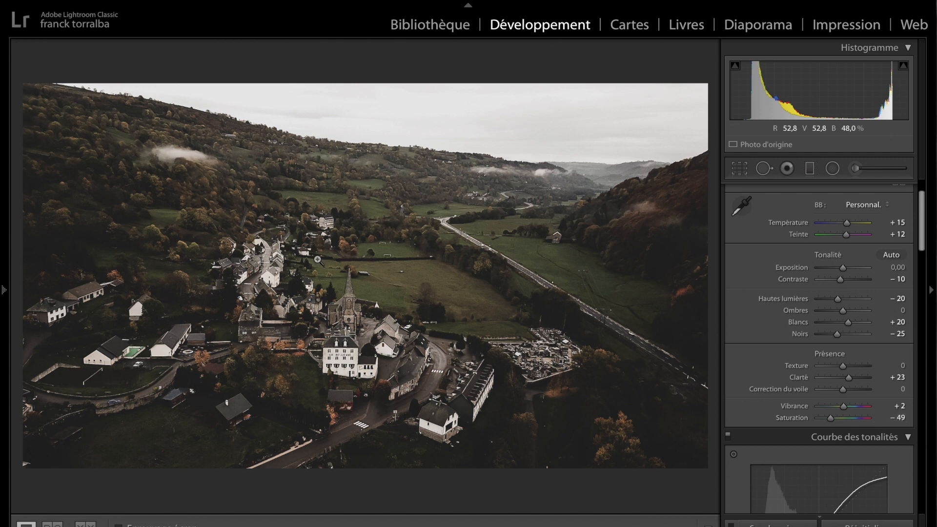
drag(830, 419, 836, 422)
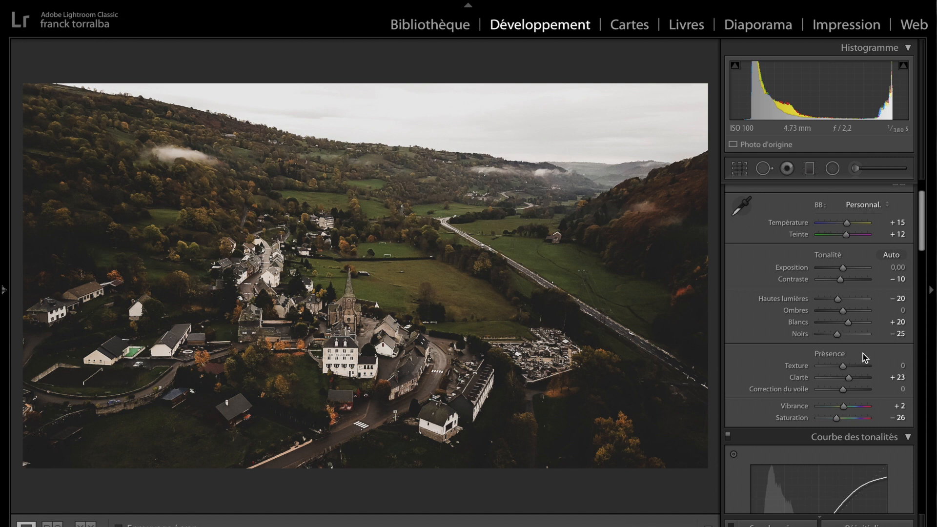
drag(843, 314, 837, 312)
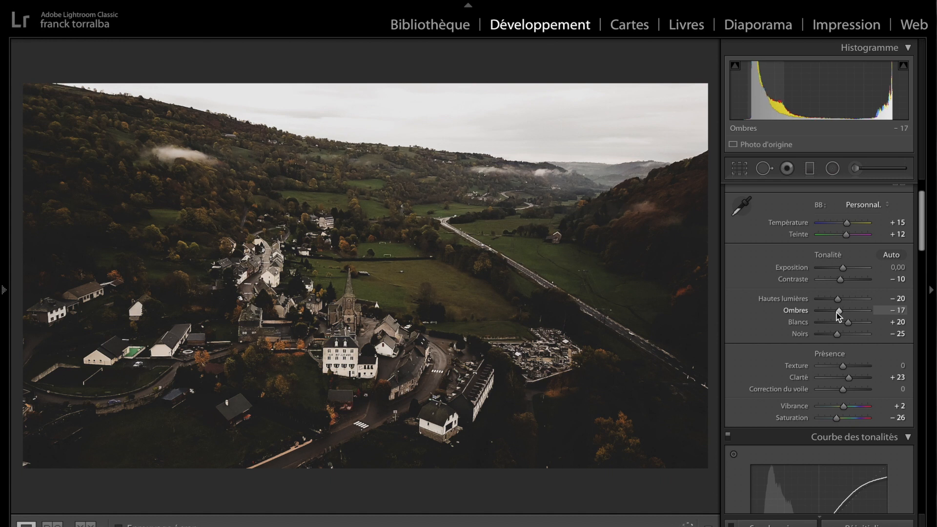
Adjust the village photo's tone curve with Tons clairs at +22 and Tons sombres at +4.
scroll(837, 316, down, 6)
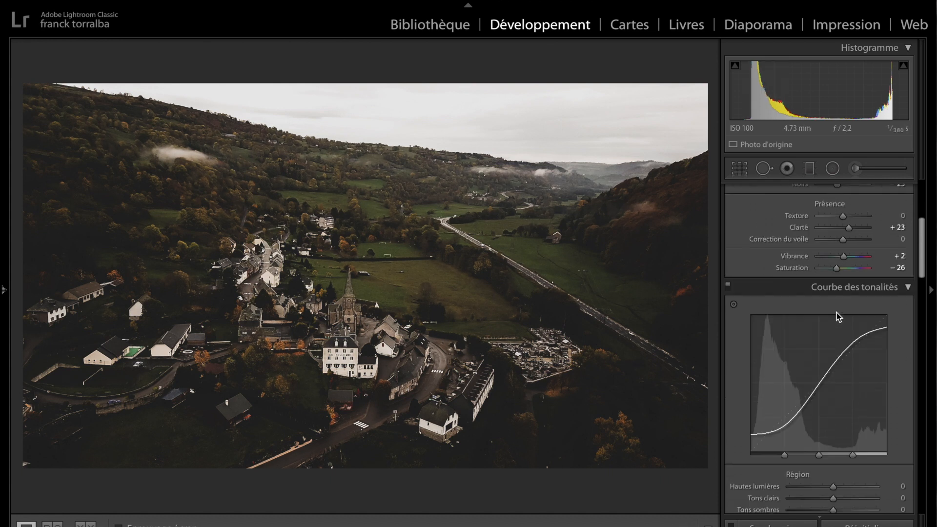
mouse_move(834, 278)
mouse_down()
mouse_move(824, 278)
mouse_move(842, 270)
mouse_up()
click(835, 279)
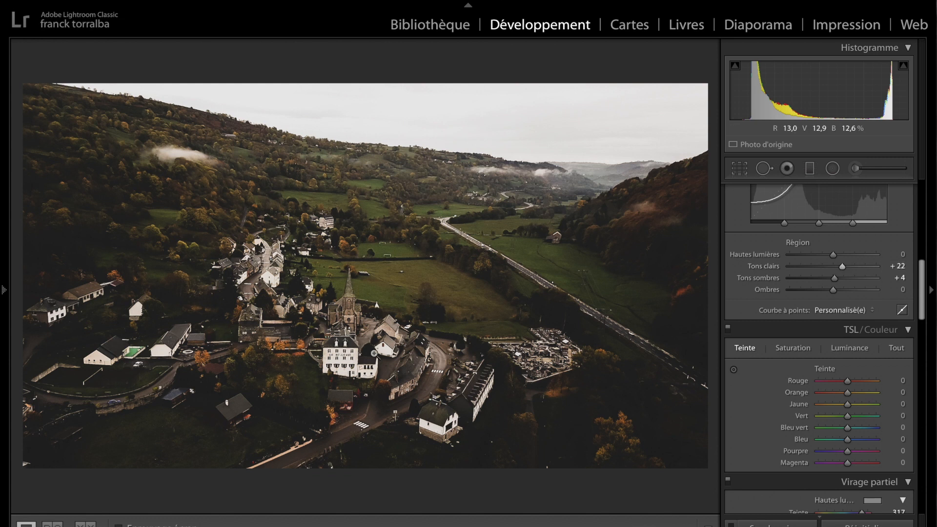
Lower the village photo's Contraste to −23 and check the buildings up close.
scroll(860, 337, up, 10)
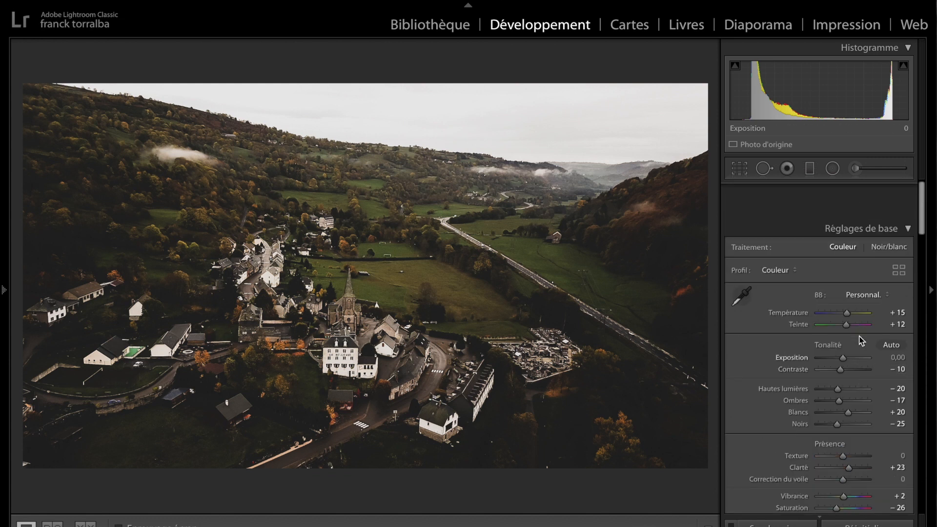
drag(840, 331, 837, 330)
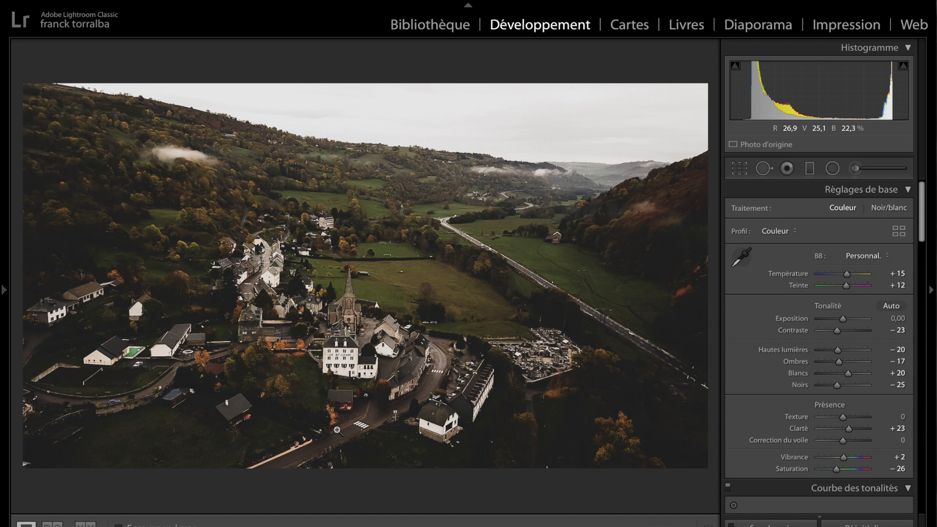
click(351, 362)
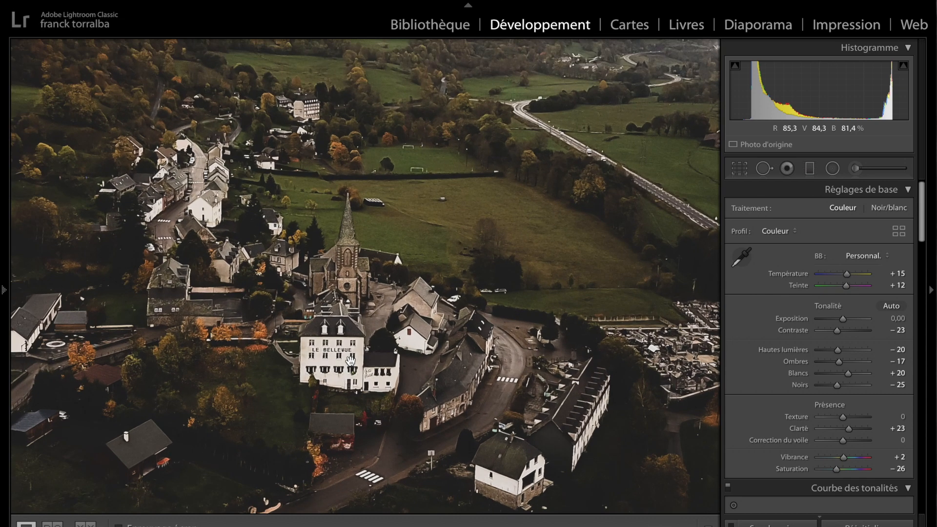
click(340, 310)
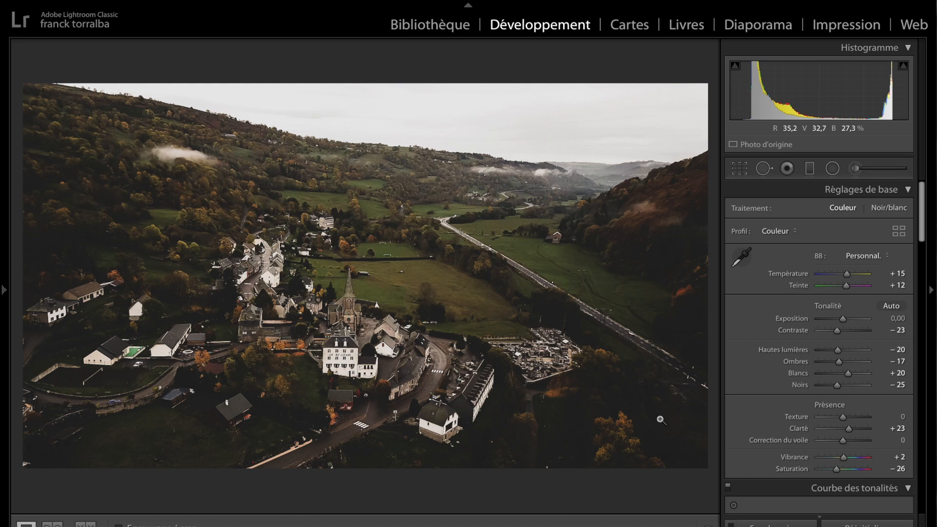
Try a manual lens vignette at Quantité −90 on the village photo and return it to 0.
scroll(858, 426, down, 10)
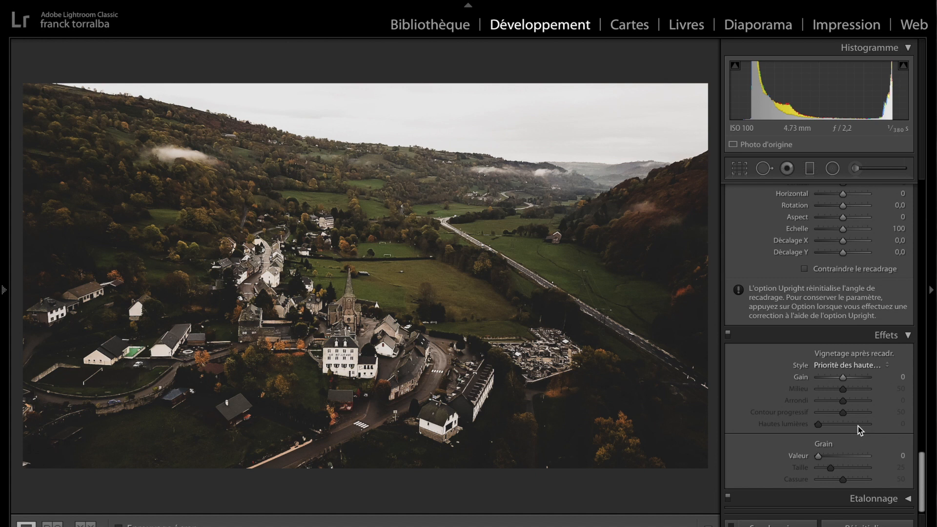
scroll(858, 426, up, 5)
scroll(858, 426, up, 2)
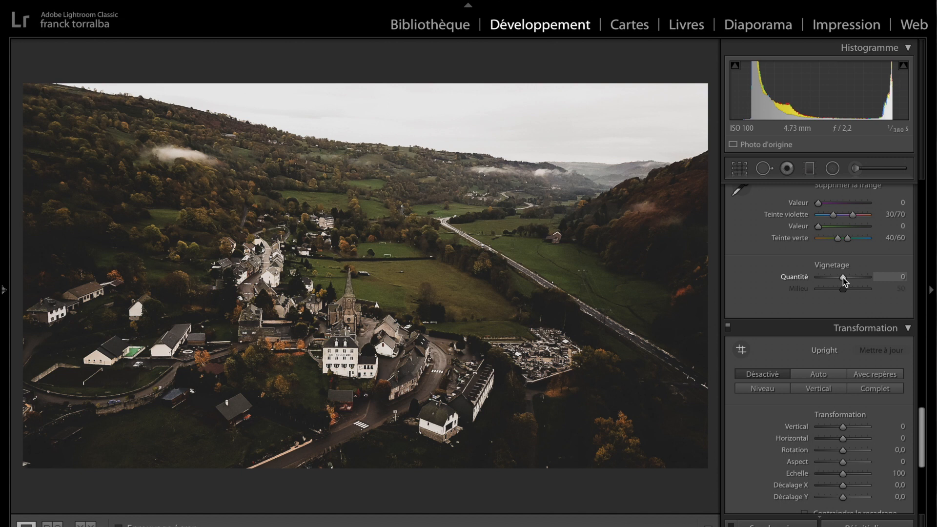
drag(843, 277, 821, 278)
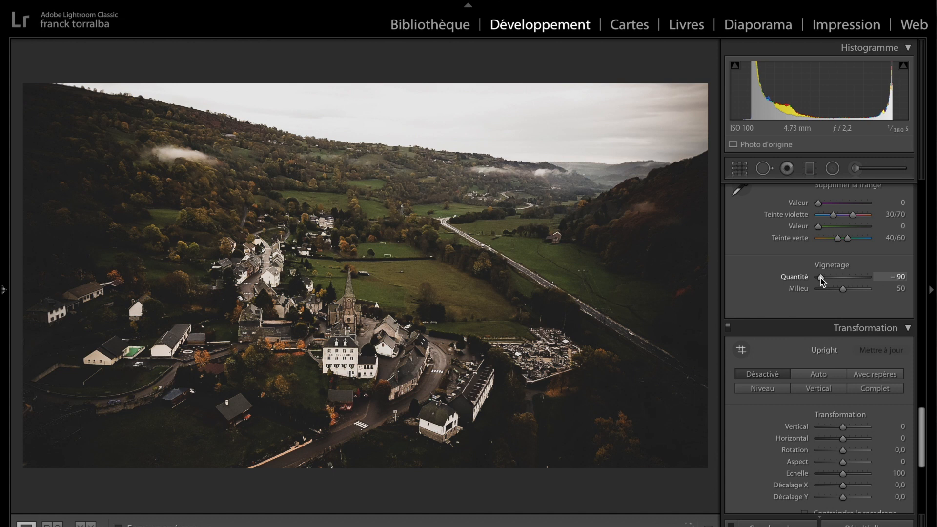
double_click(821, 277)
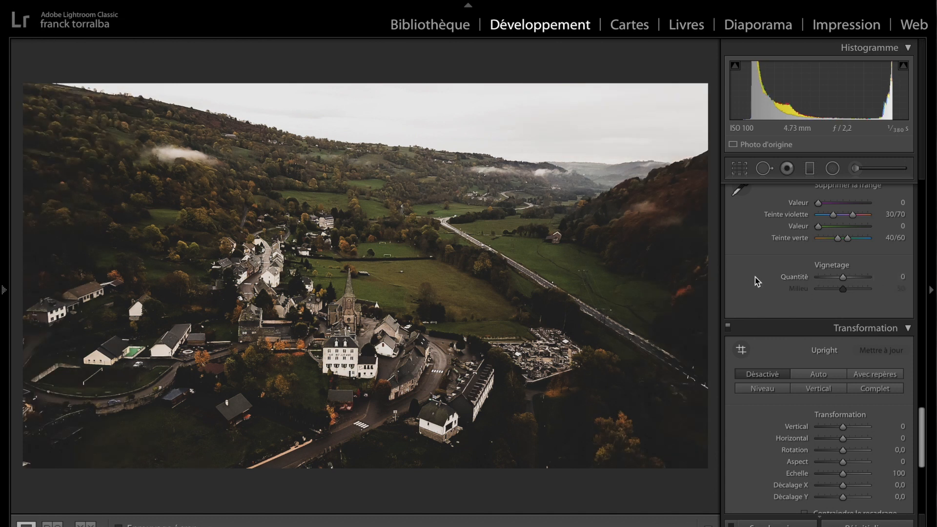
scroll(770, 384, down, 5)
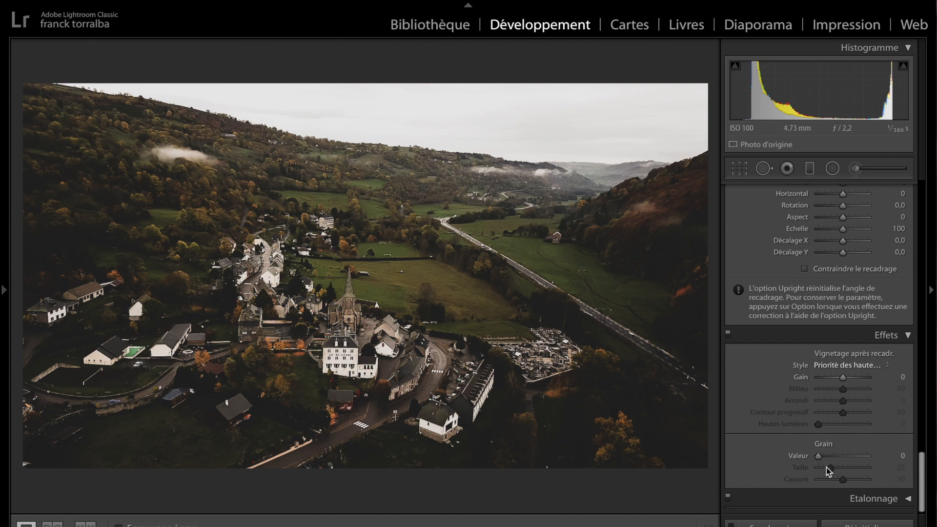
Compare the village photo before and after editing by resetting all its settings and undoing the reset, three times.
key(ctrl+shift+r)
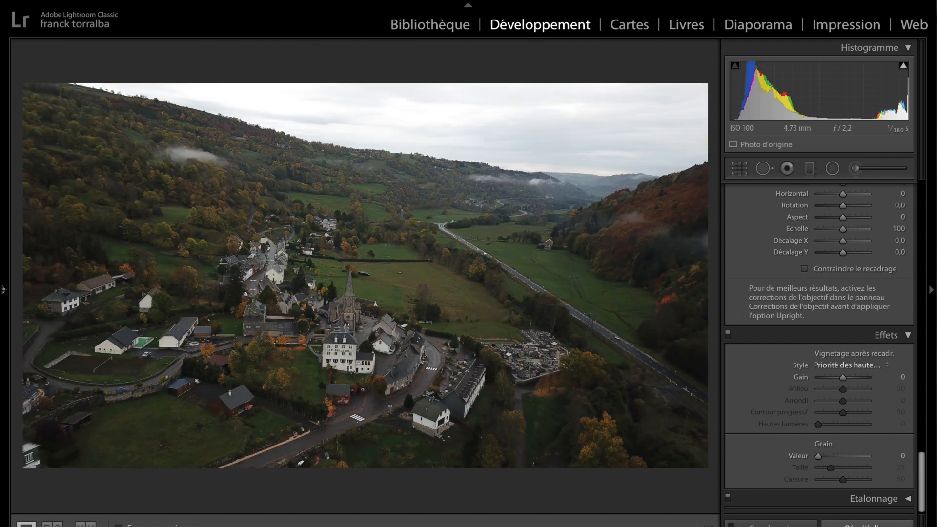
key(ctrl+z)
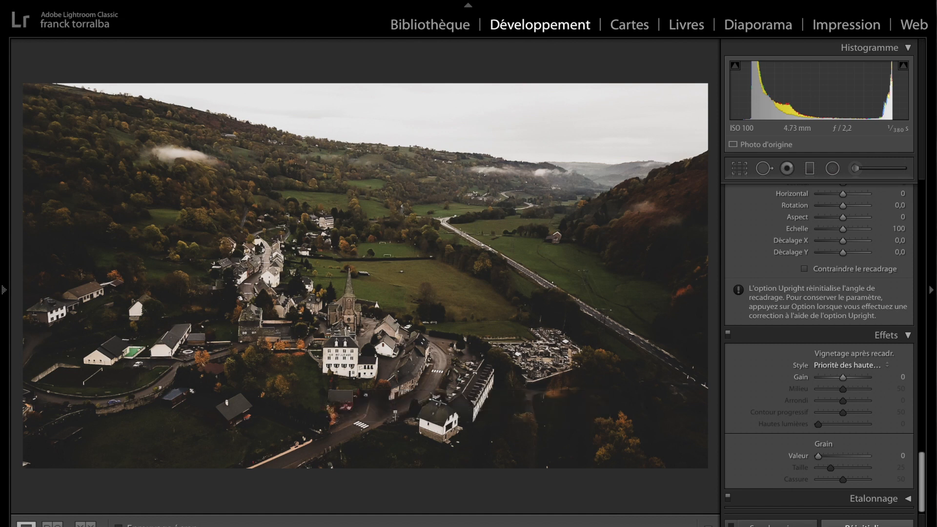
key(ctrl+shift+r)
key(ctrl+z)
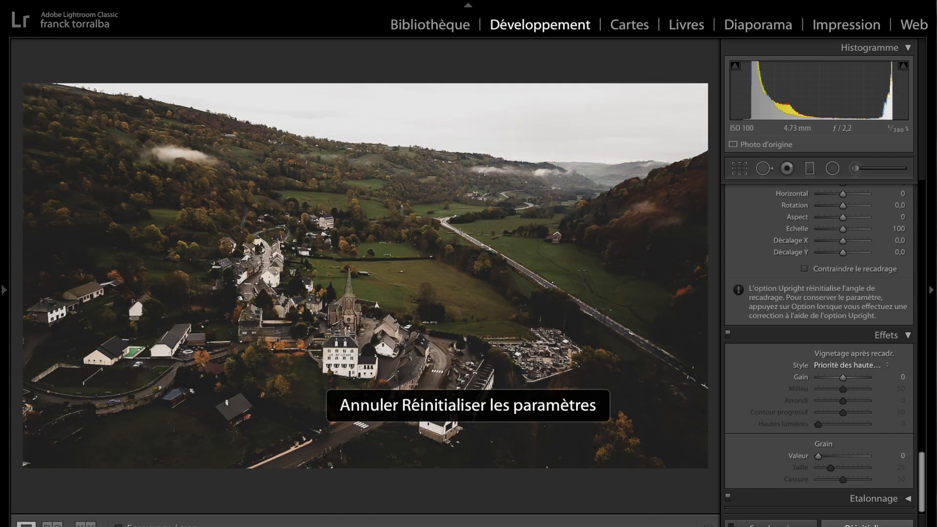
key(ctrl+shift+r)
key(ctrl+z)
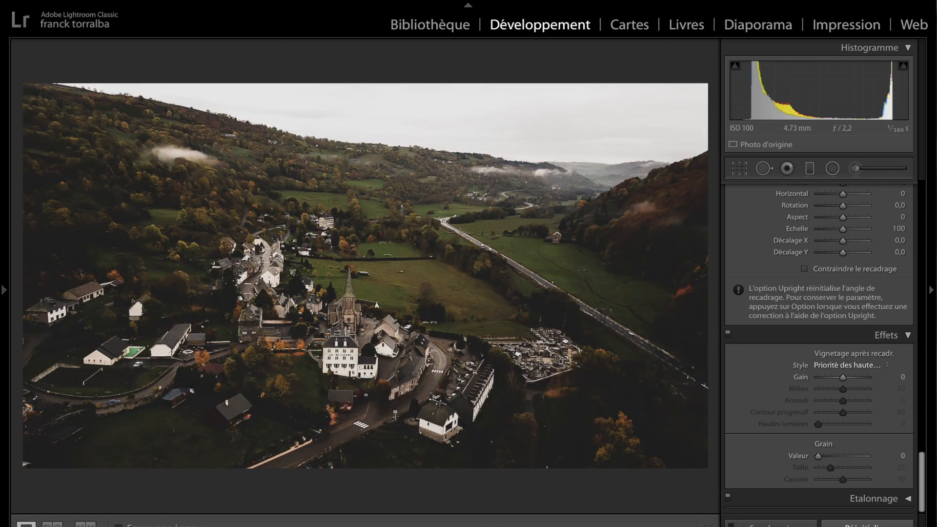
Open the railway photo DJI_0004.JPG Copie 1 for development and set its Contraste to +45.
click(420, 27)
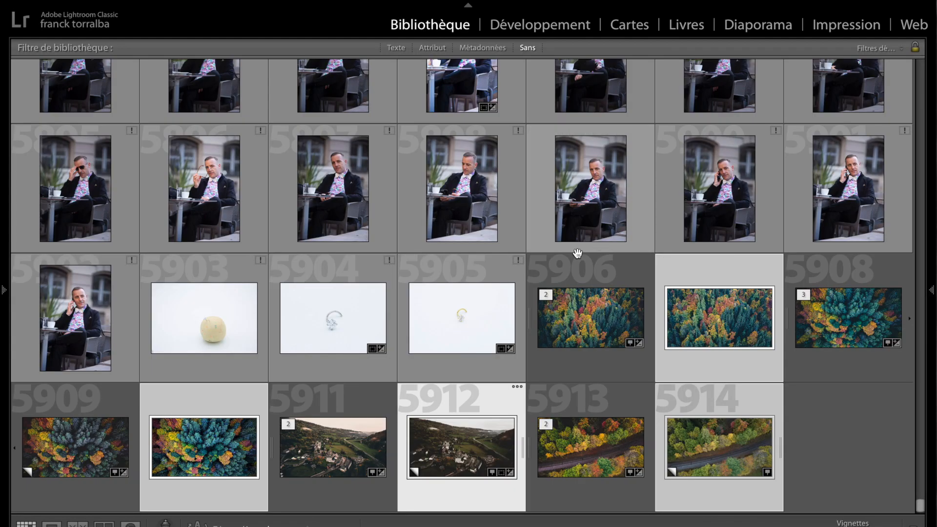
double_click(716, 315)
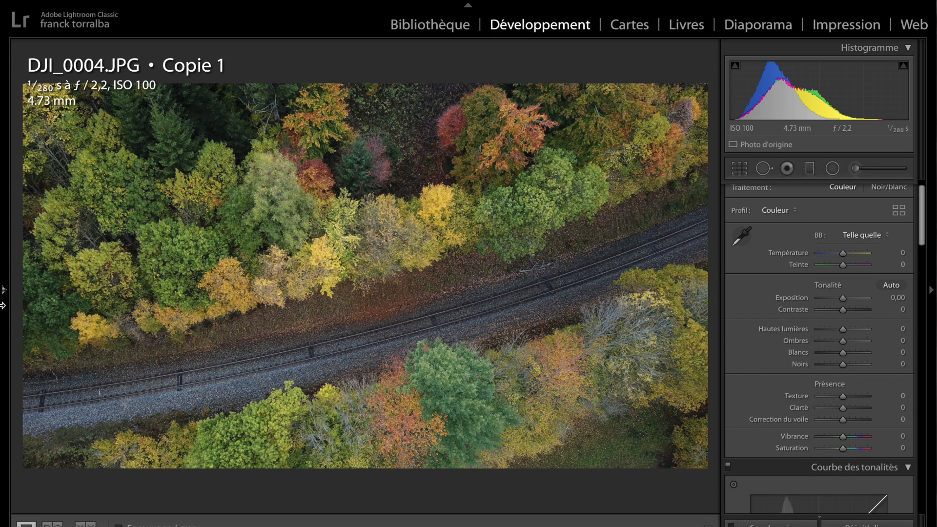
drag(844, 309, 855, 311)
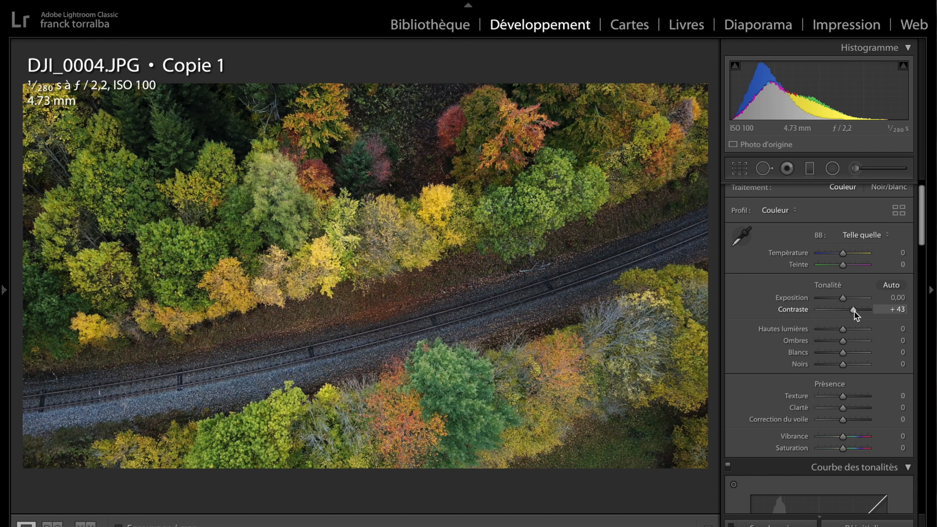
double_click(854, 310)
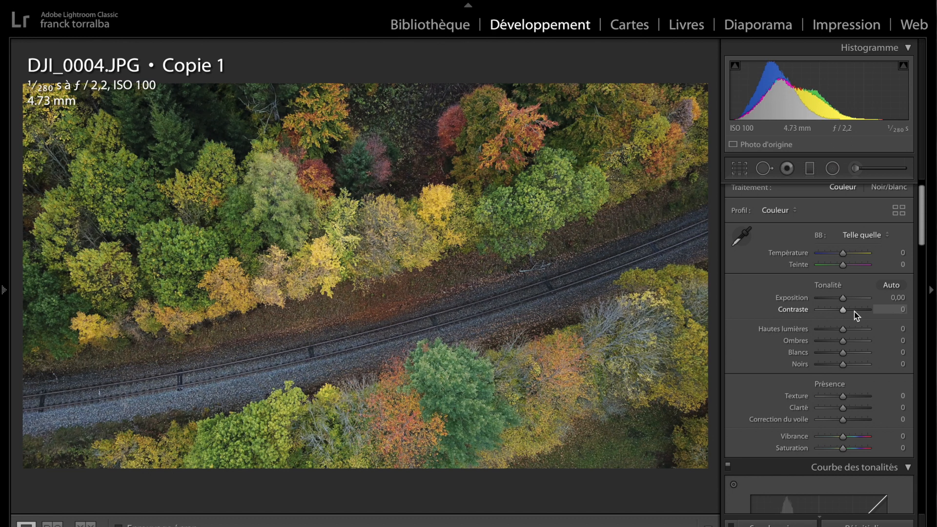
drag(843, 309, 856, 313)
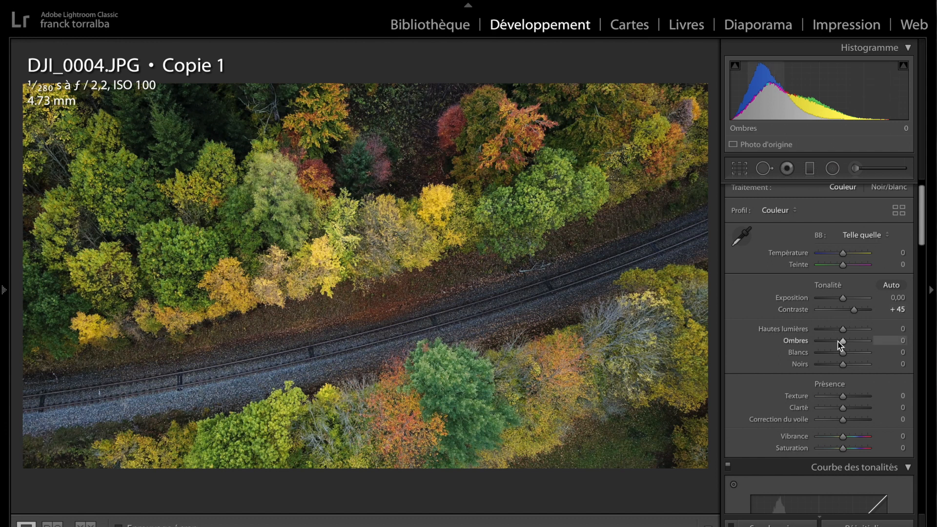
Set the railway photo's Ombres to −79, Clarté to +40, Texture to +30 and Saturation to +23.
drag(832, 341, 824, 341)
mouse_move(843, 408)
mouse_down()
mouse_move(906, 410)
mouse_move(856, 410)
mouse_move(851, 397)
mouse_up()
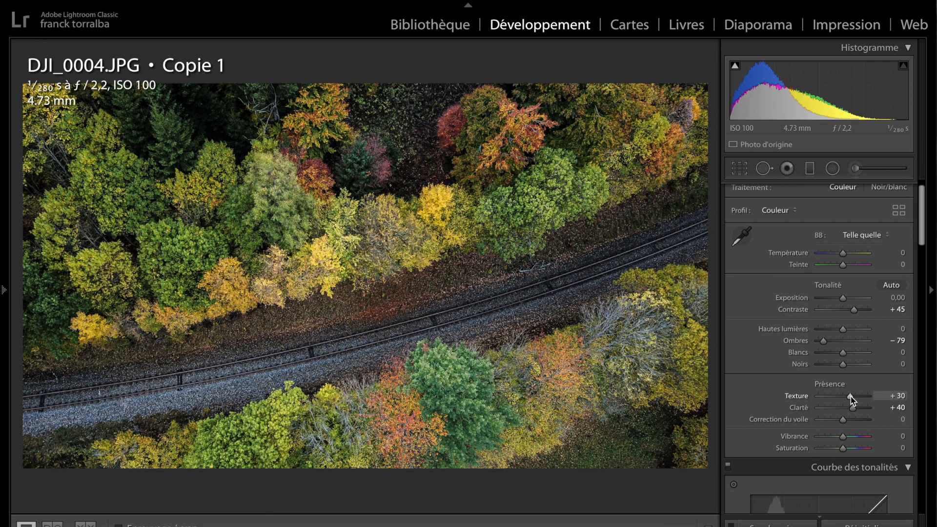
scroll(851, 397, down, 3)
drag(845, 359, 851, 361)
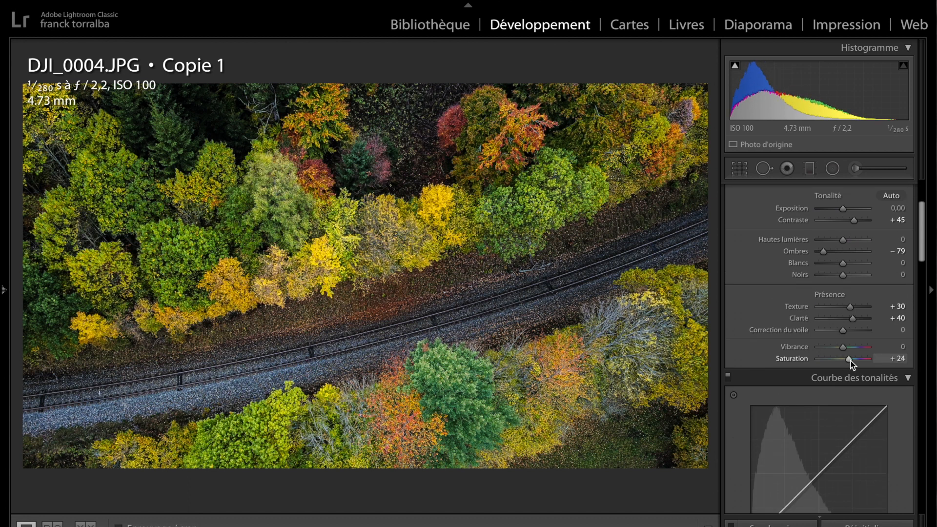
Adjust the railway photo's tone curve with Tons clairs at +24 and Tons sombres at −8.
scroll(851, 361, down, 6)
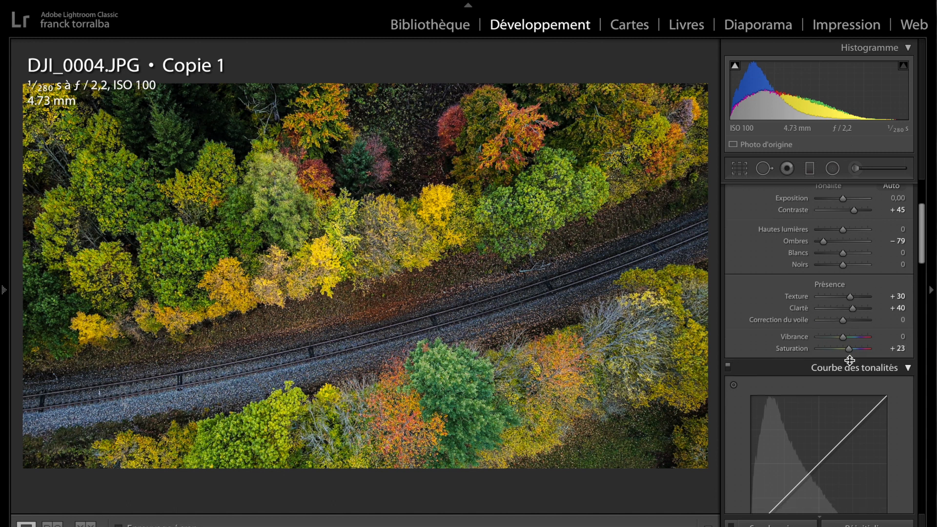
drag(833, 288, 849, 276)
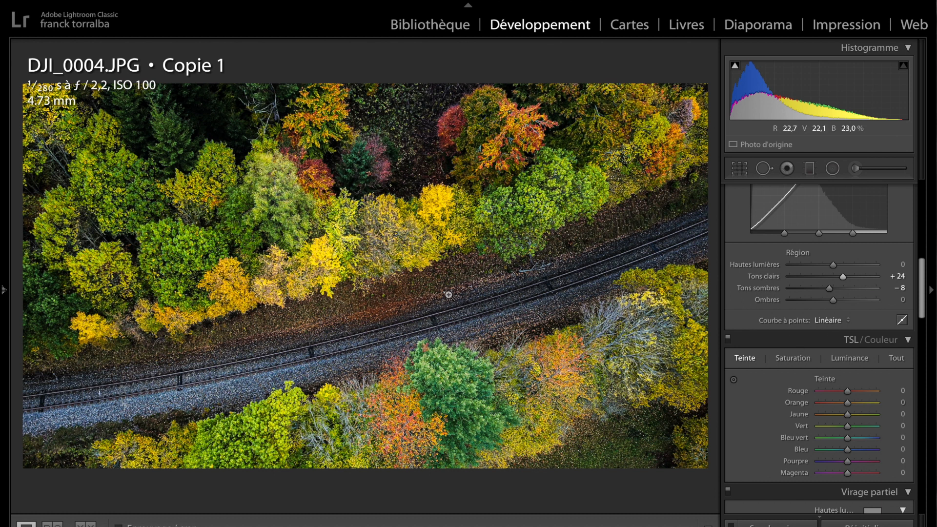
scroll(796, 273, up, 1)
scroll(796, 273, up, 5)
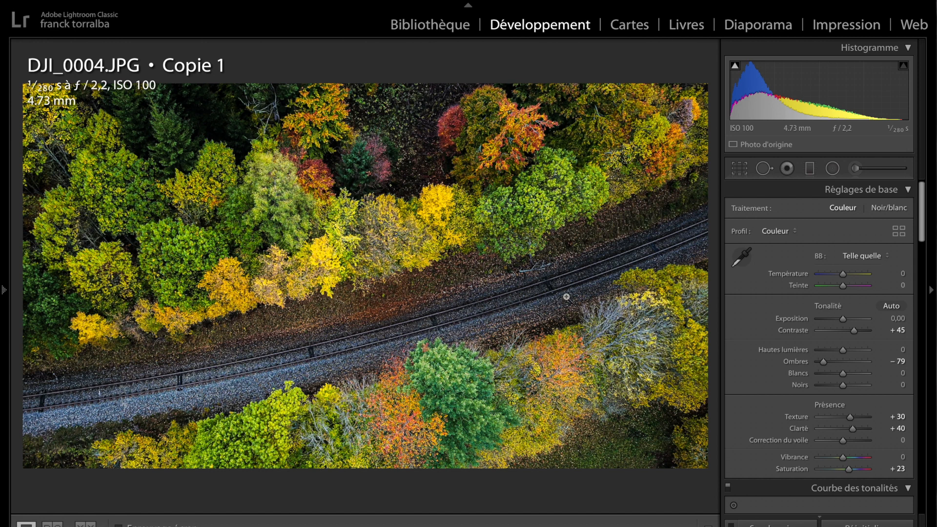
Set the railway photo's Contraste to +24, Exposition to +0,20 and Teinte to +21.
drag(853, 330, 842, 320)
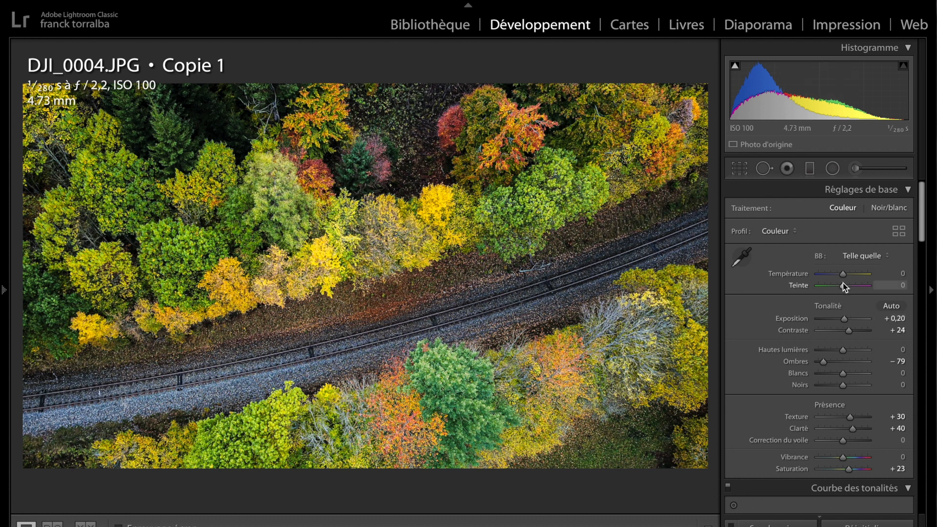
mouse_move(844, 287)
mouse_down()
mouse_move(879, 289)
mouse_move(814, 287)
mouse_move(849, 290)
mouse_up()
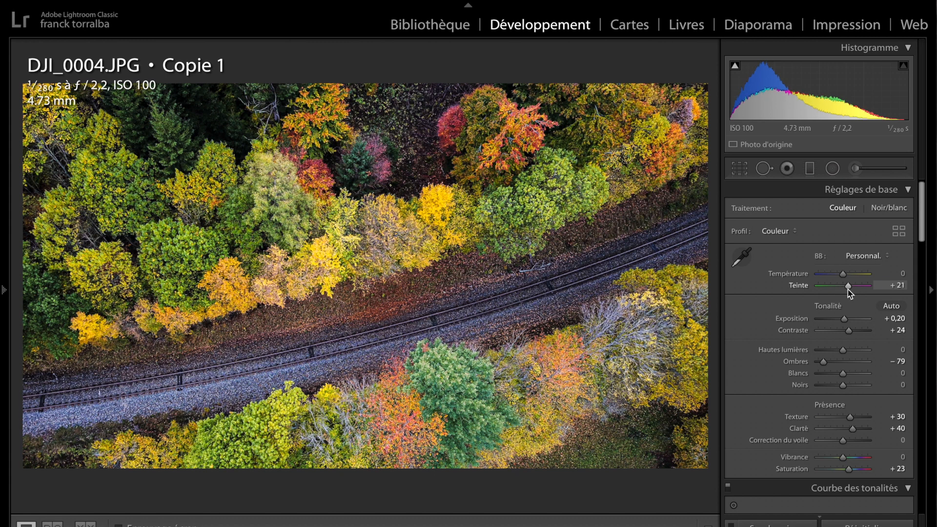
Shift the railway photo's TSL hues, with Rouge at −21 and Orange at −16.
scroll(842, 331, down, 5)
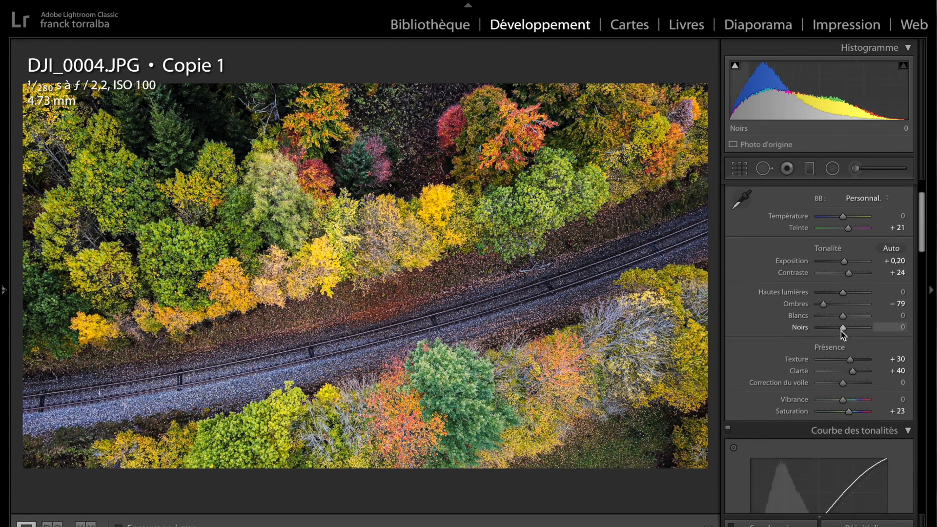
scroll(842, 331, down, 10)
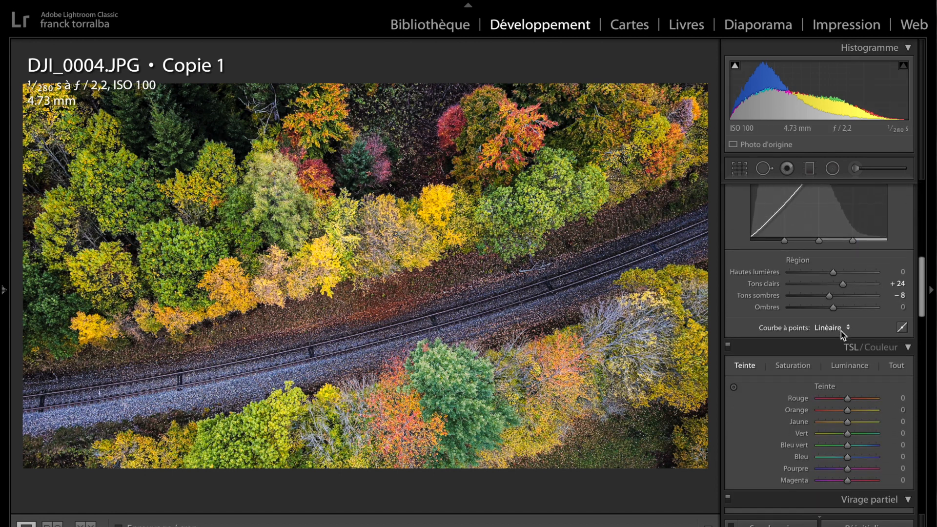
scroll(837, 353, down, 3)
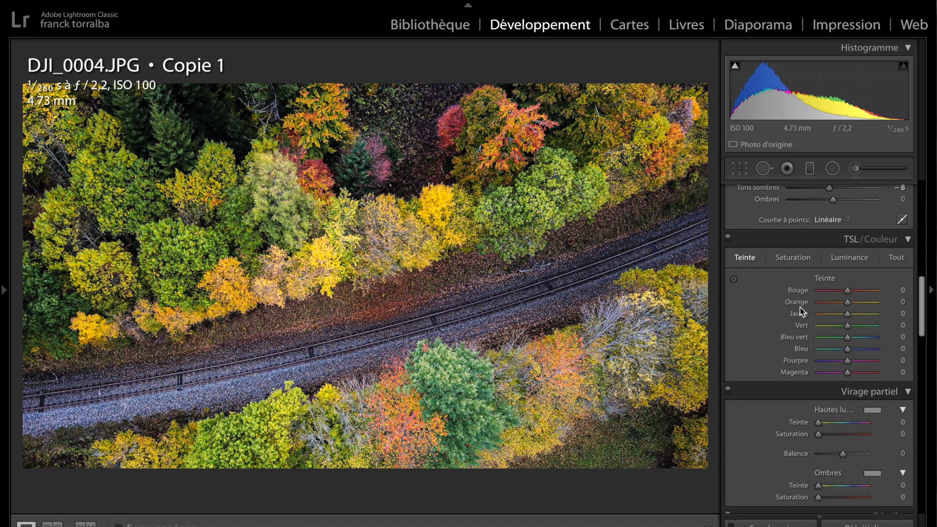
drag(848, 290, 842, 302)
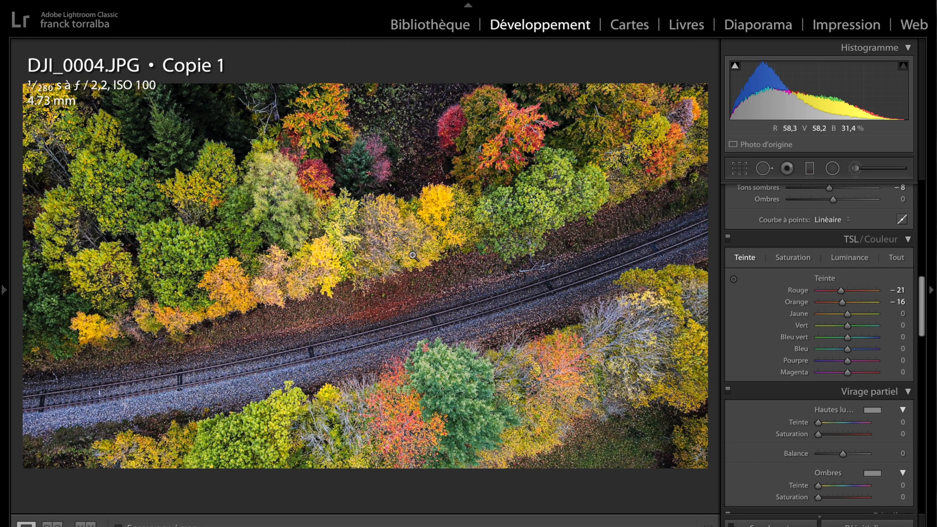
Compare the railway photo's colours with the forest photo DJI_0003.JPG Copie 2 and return to the railway photo.
key(Right)
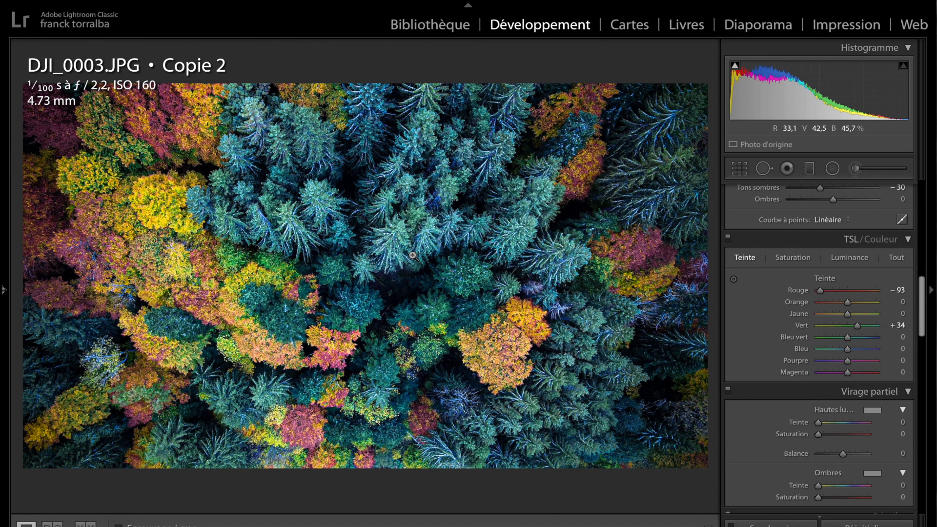
key(Right)
key(Right)
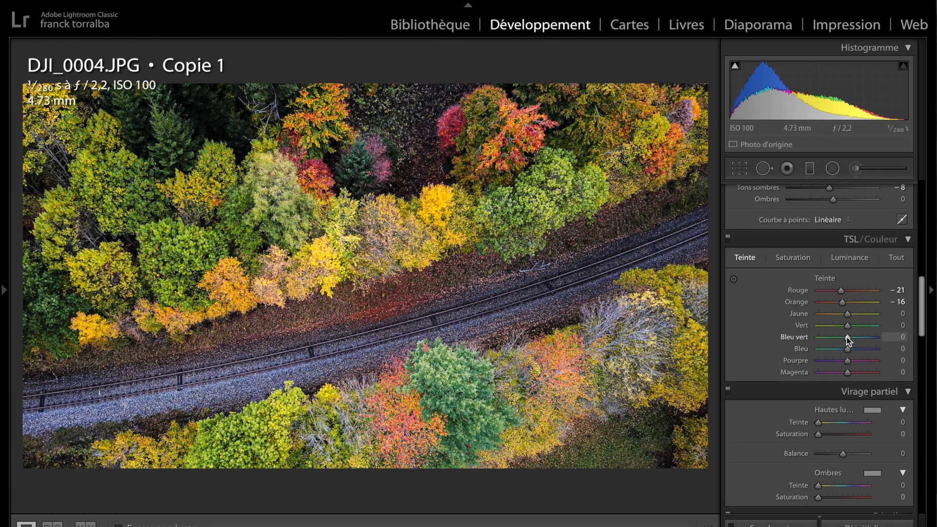
Set the railway photo's TSL hues to Bleu vert +88, Bleu −17 and Pourpre −44, keeping Magenta at 0.
drag(876, 337, 851, 377)
double_click(853, 375)
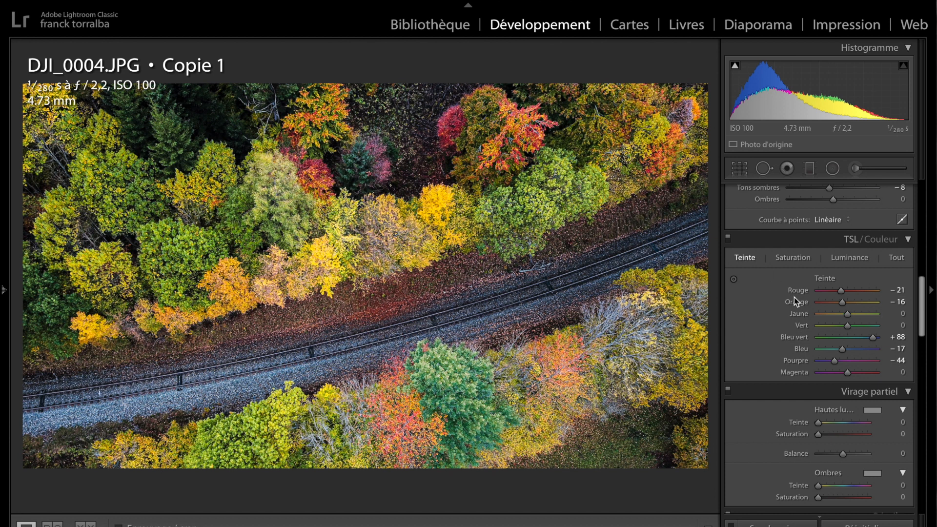
Try a lens Vignetage Quantité of −100 on the railway photo and bring it back to 0.
scroll(805, 314, down, 10)
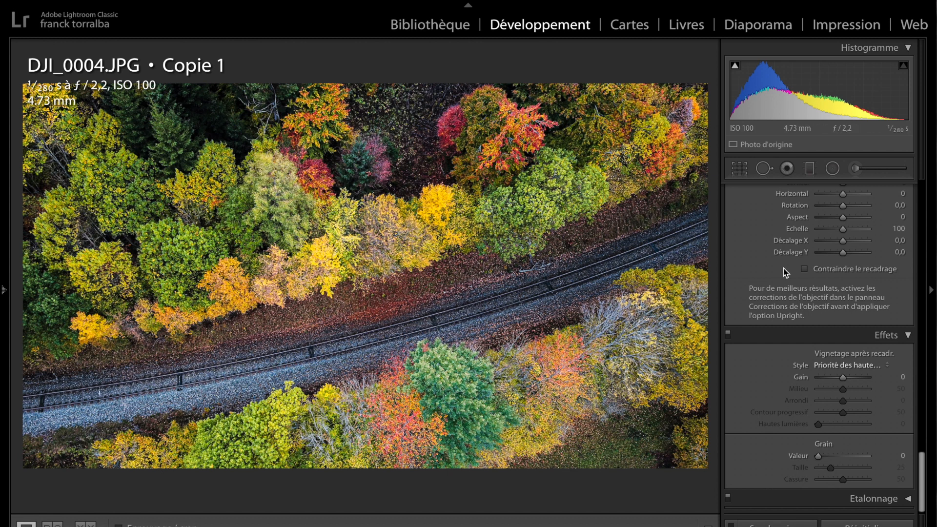
scroll(825, 326, up, 10)
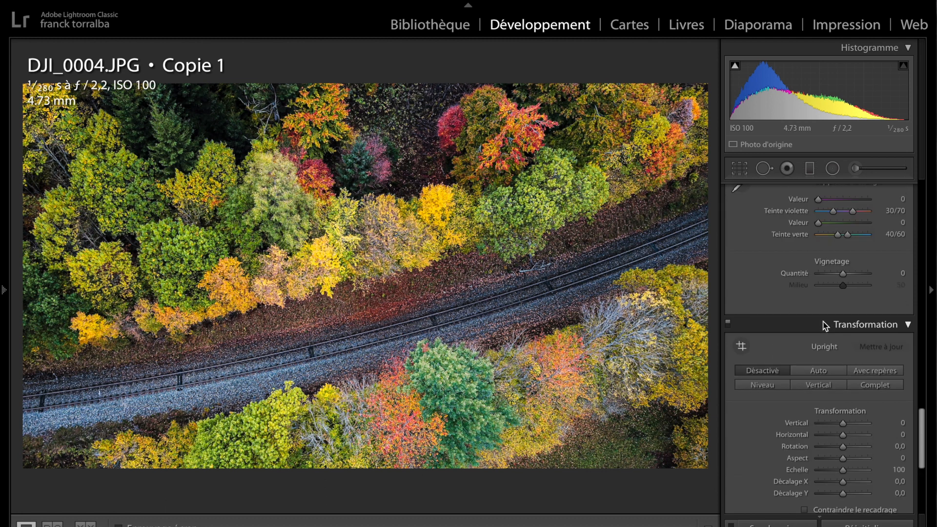
drag(839, 323, 776, 321)
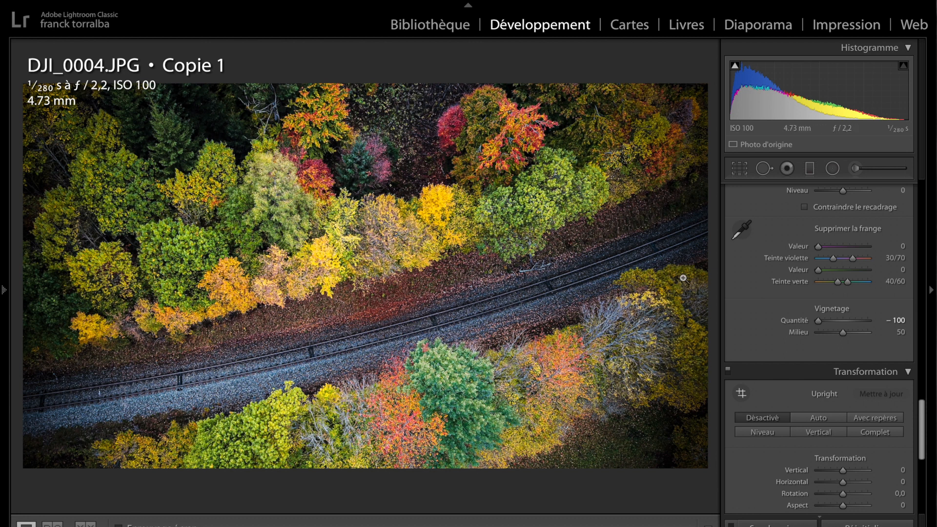
drag(830, 323, 843, 322)
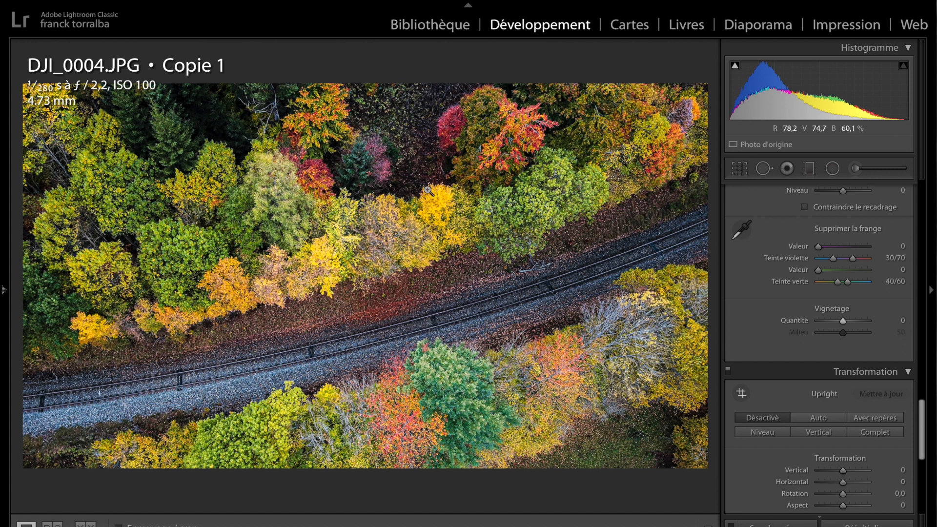
Review the railway photo in the library beside its neighbours, including the forest photo DJI_0003.JPG Copie 2.
click(425, 27)
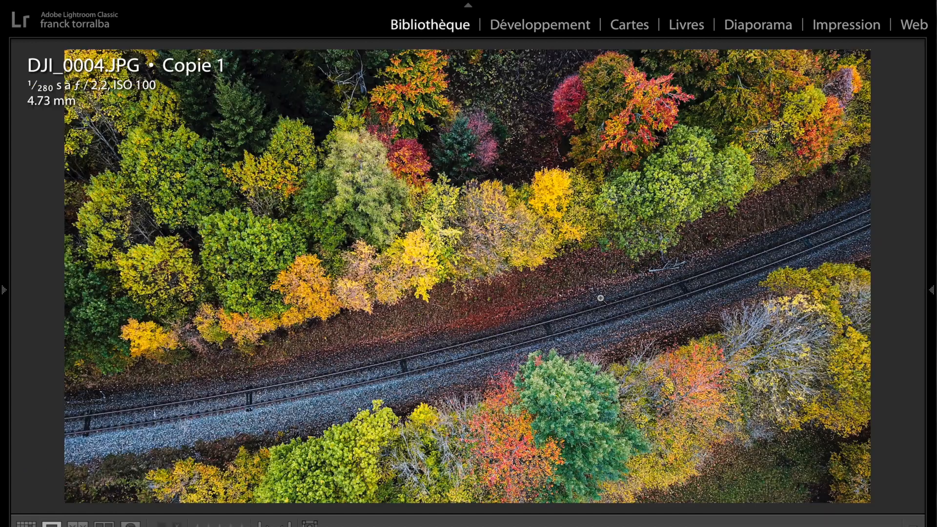
key(Left)
key(Left)
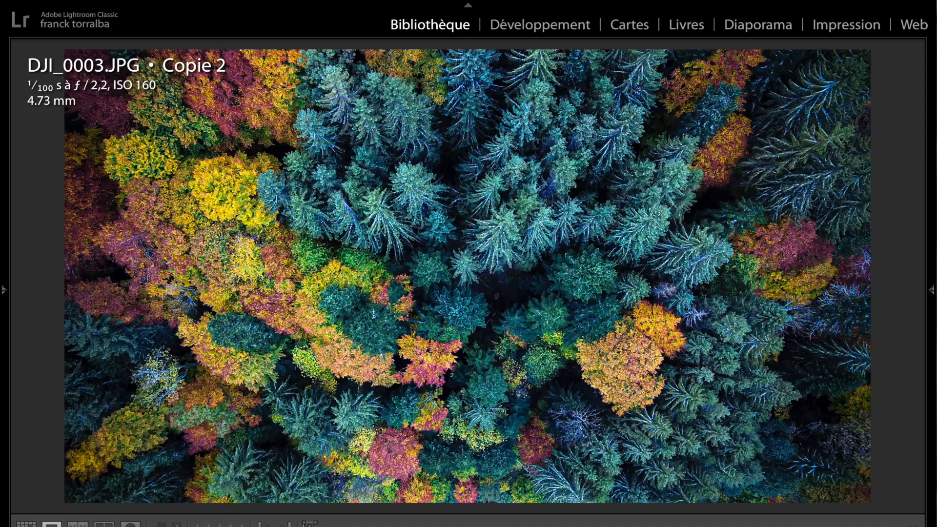
key(Right)
key(Right)
key(Right)
key(Right)
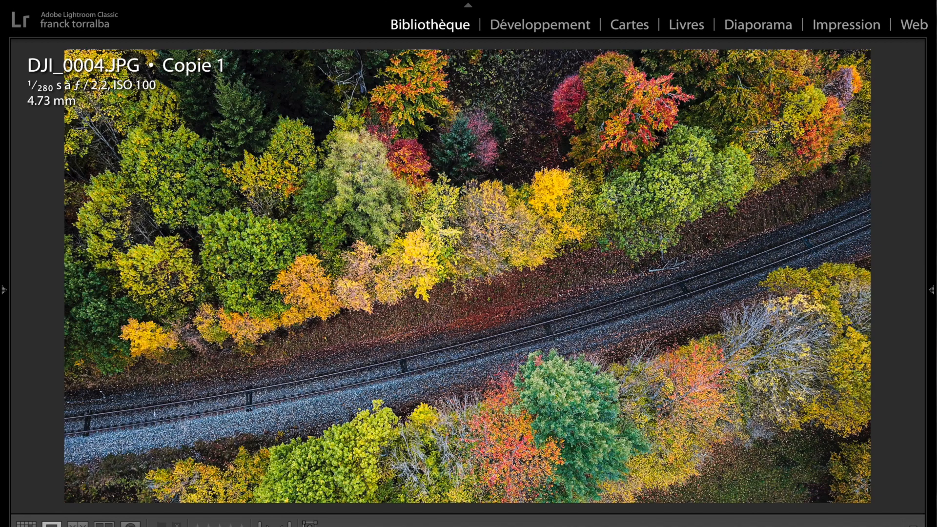
key(Left)
Reopen the railway photo for development, test its lens vignetting at −100 again and reset the amount.
click(550, 27)
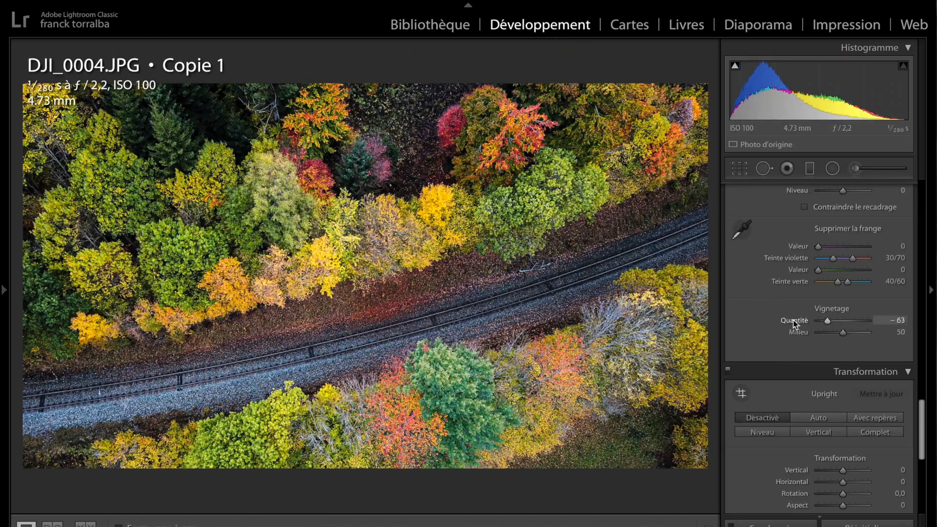
drag(793, 320, 760, 323)
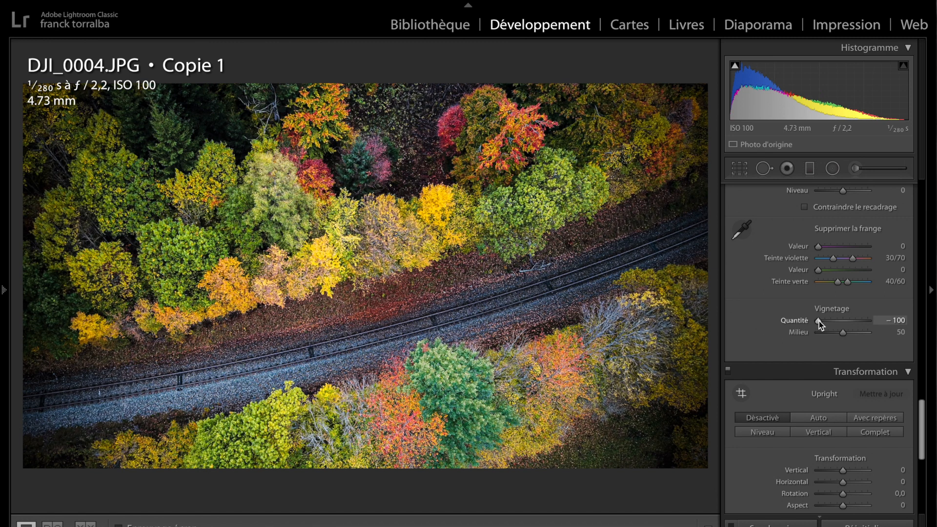
double_click(821, 324)
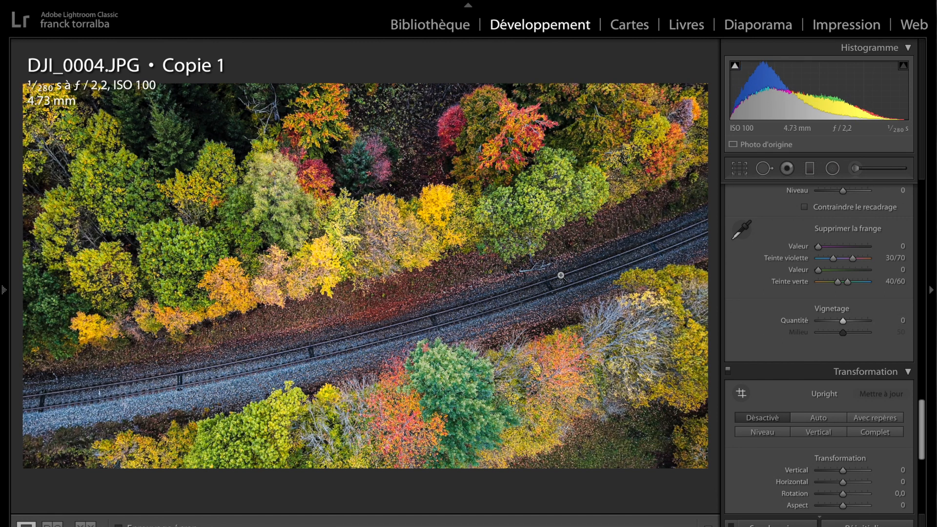
Return to the library grid and open the forest photo DJI_0002.JPG Copie 1 in full view.
click(431, 23)
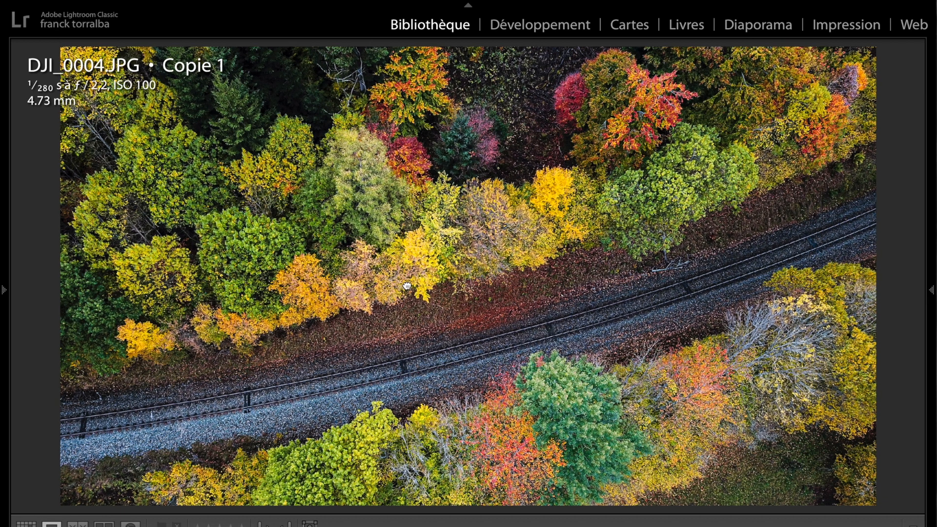
key(g)
double_click(720, 330)
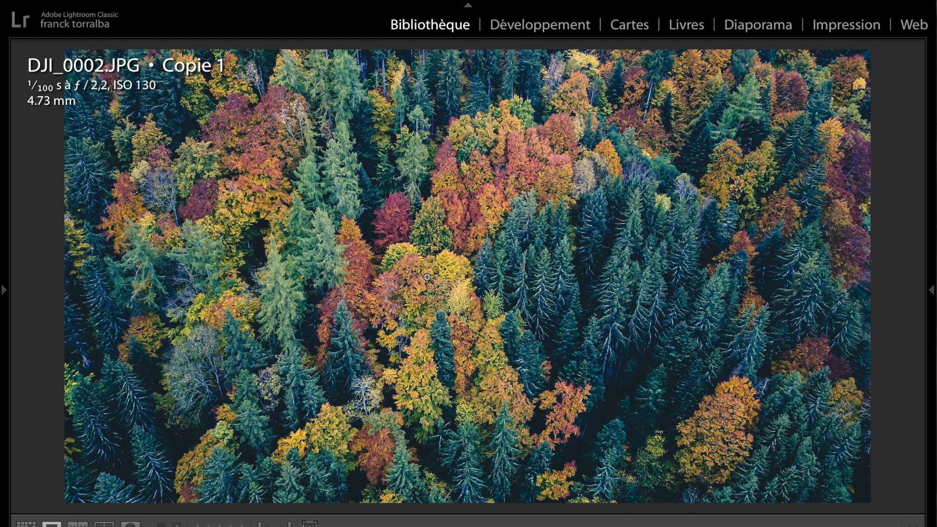